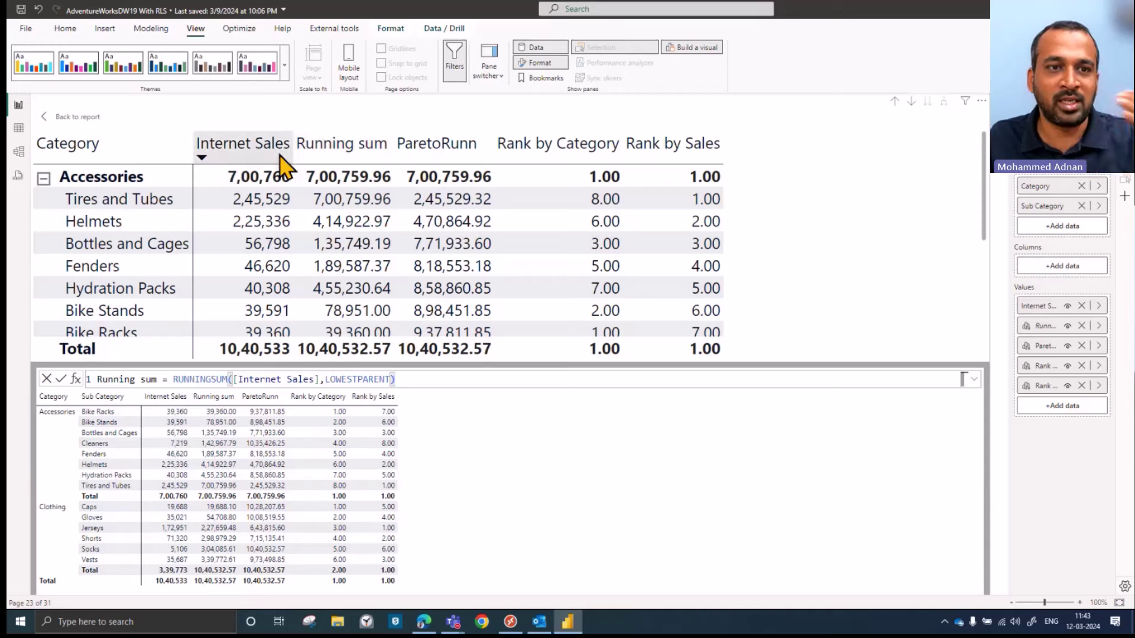
# Sort the matrix by Category, return to the report, and compare it with the descending Internet Sales sort.
pyautogui.click(169, 153)
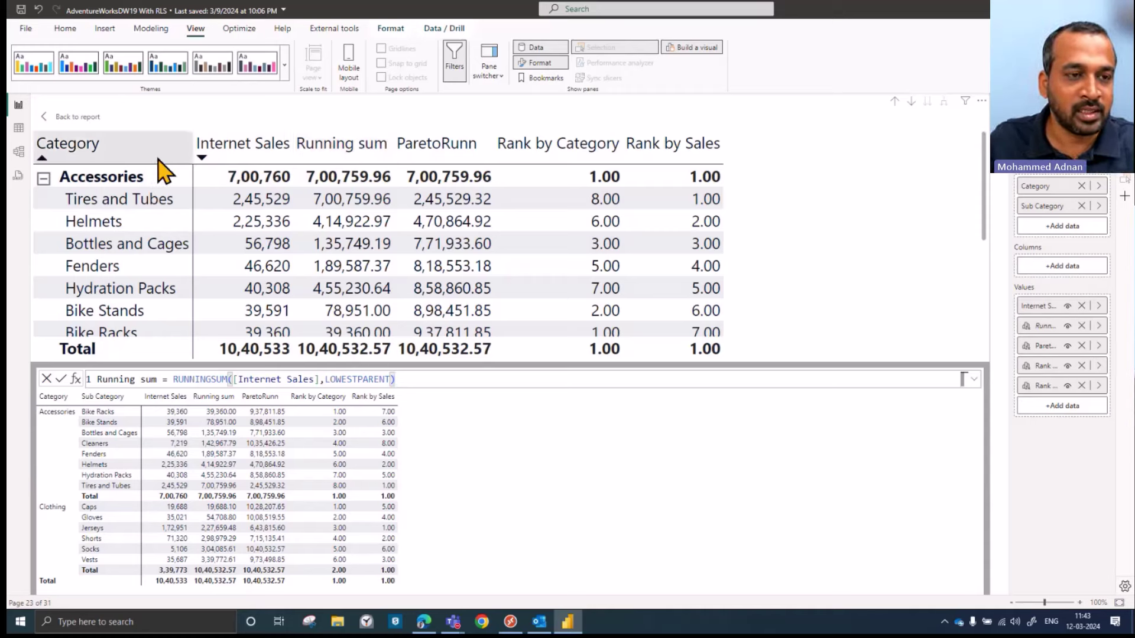
pyautogui.click(83, 147)
pyautogui.click(90, 120)
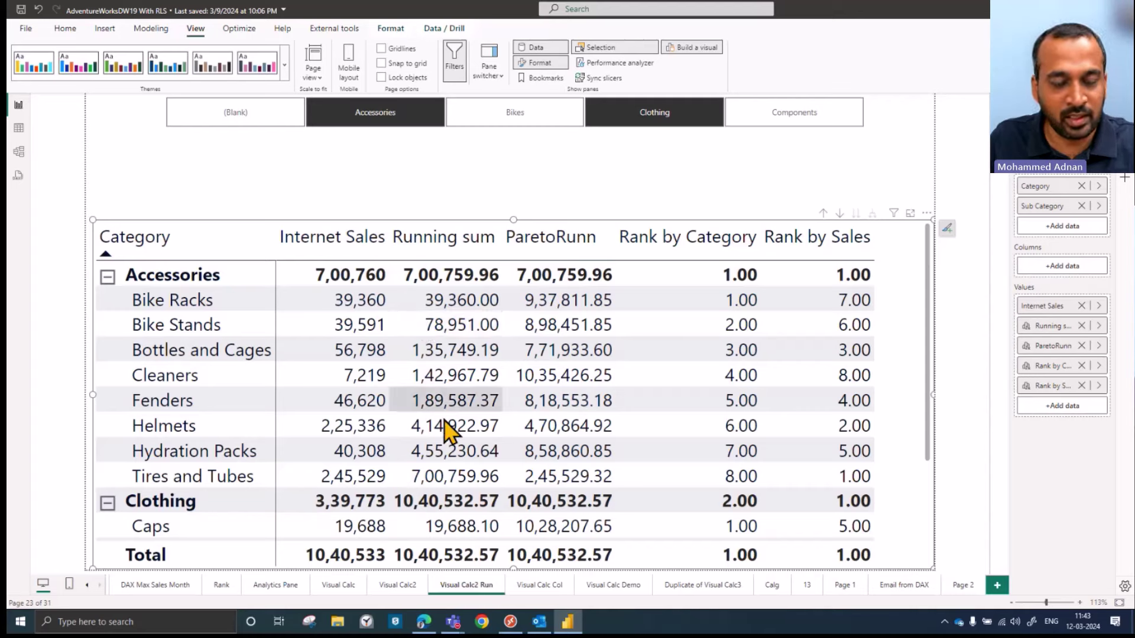
pyautogui.click(334, 246)
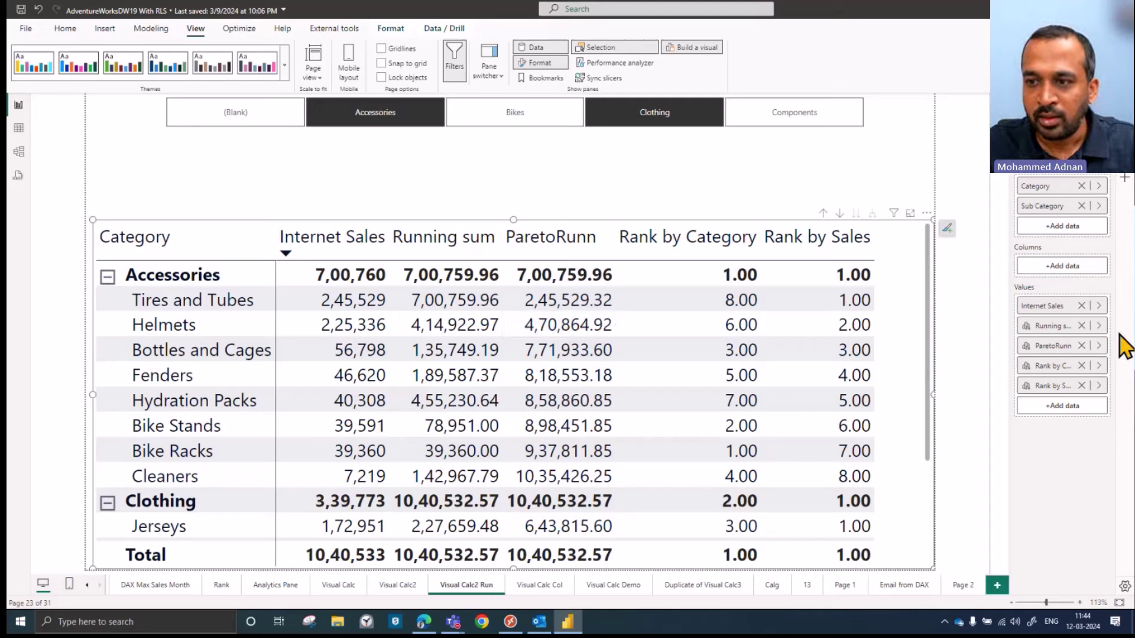
# Open the Running sum visual calculation for editing and examine the LOWESTPARENT argument in its RUNNINGSUM formula.
pyautogui.click(1100, 327)
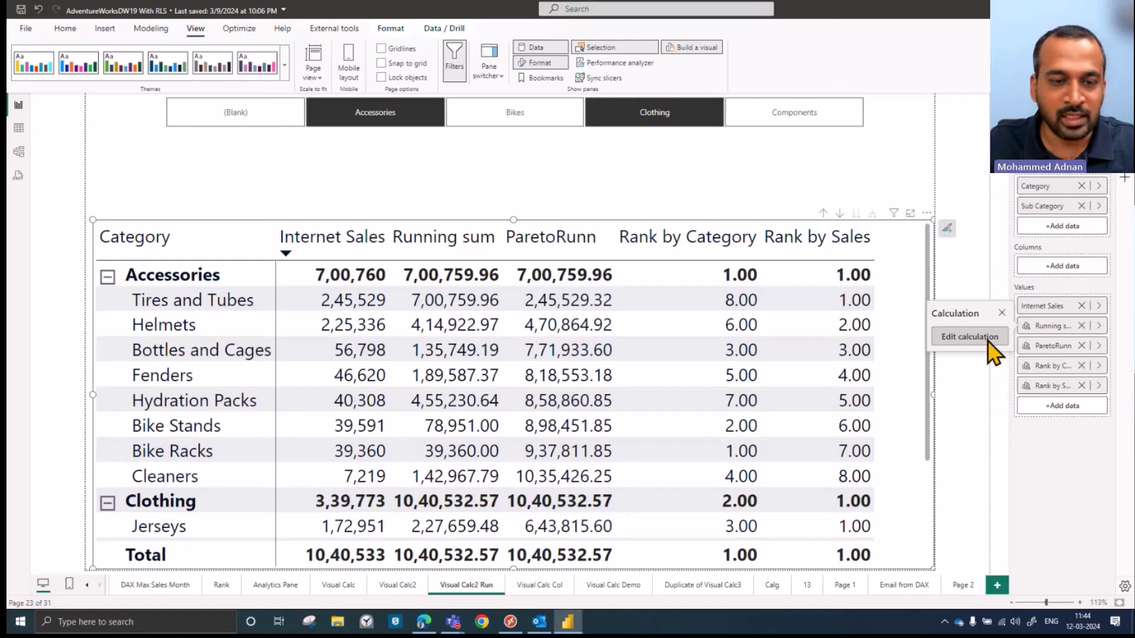
pyautogui.click(987, 335)
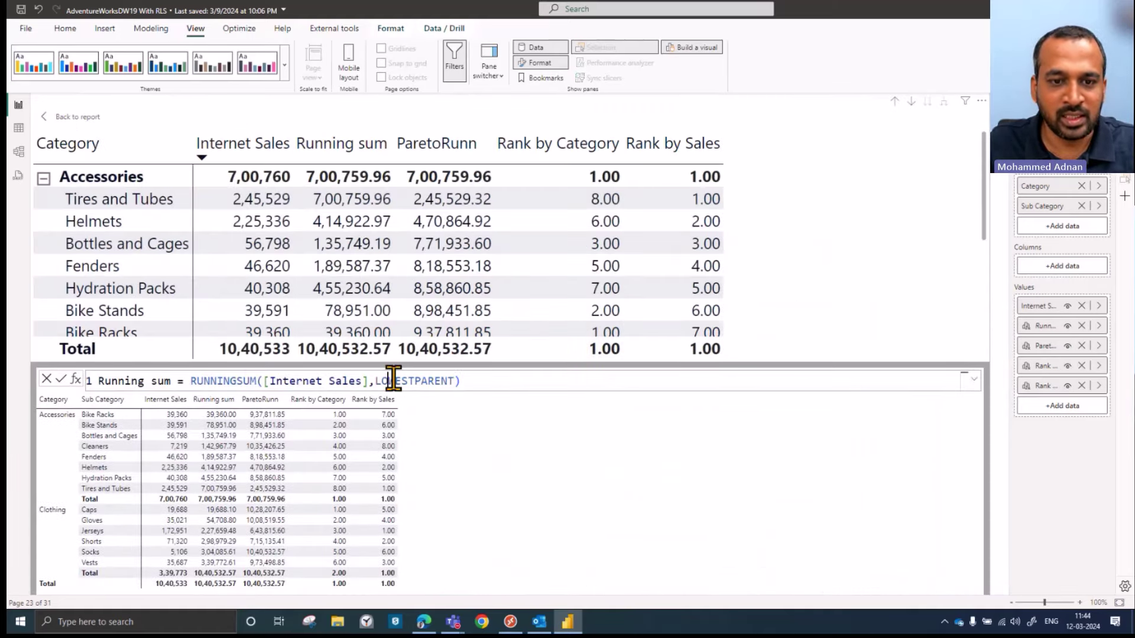
pyautogui.moveTo(388, 381); pyautogui.dragTo(466, 378)
pyautogui.click(467, 381)
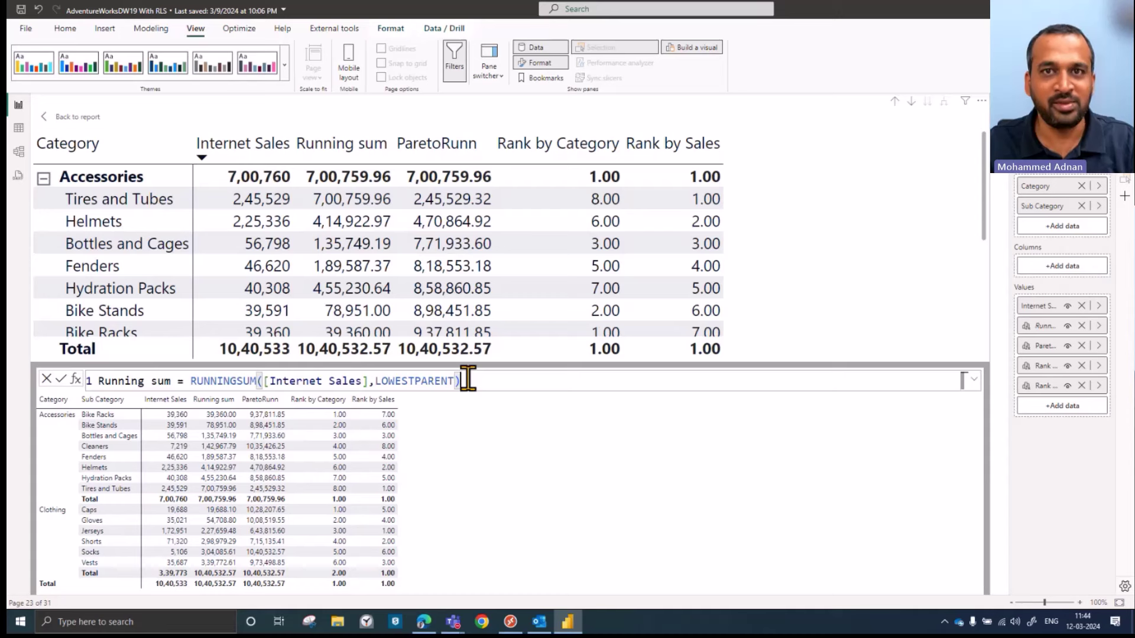
# Open the ParetoRunn visual calculation and examine the WINDOW table and the [Internet Sales] expression inside its SUMX formula.
pyautogui.click(1100, 347)
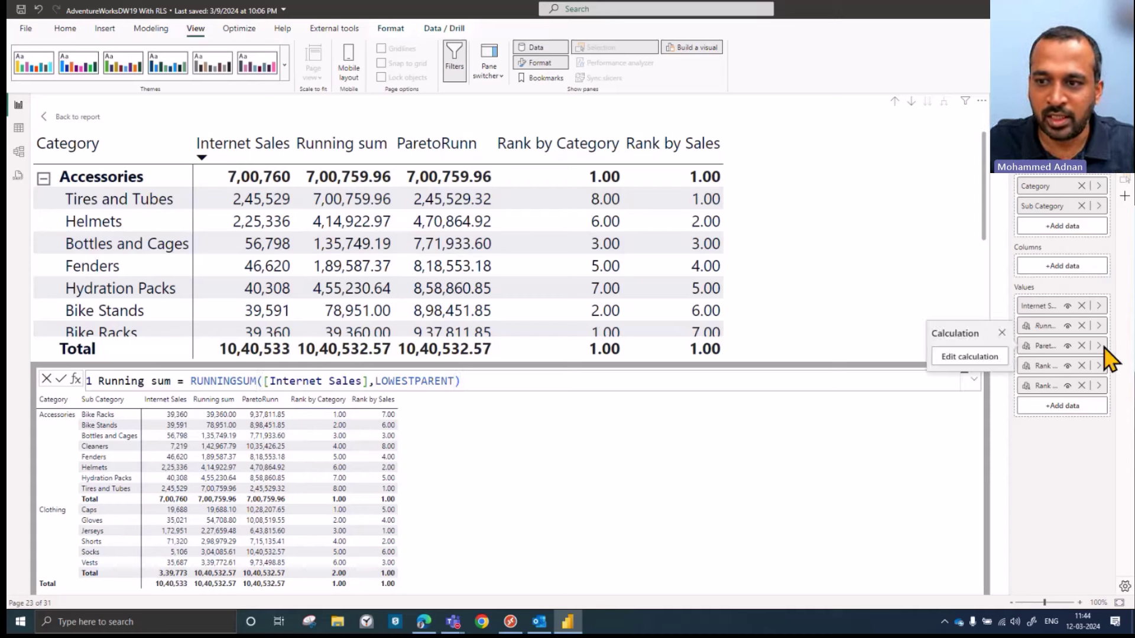
pyautogui.click(975, 358)
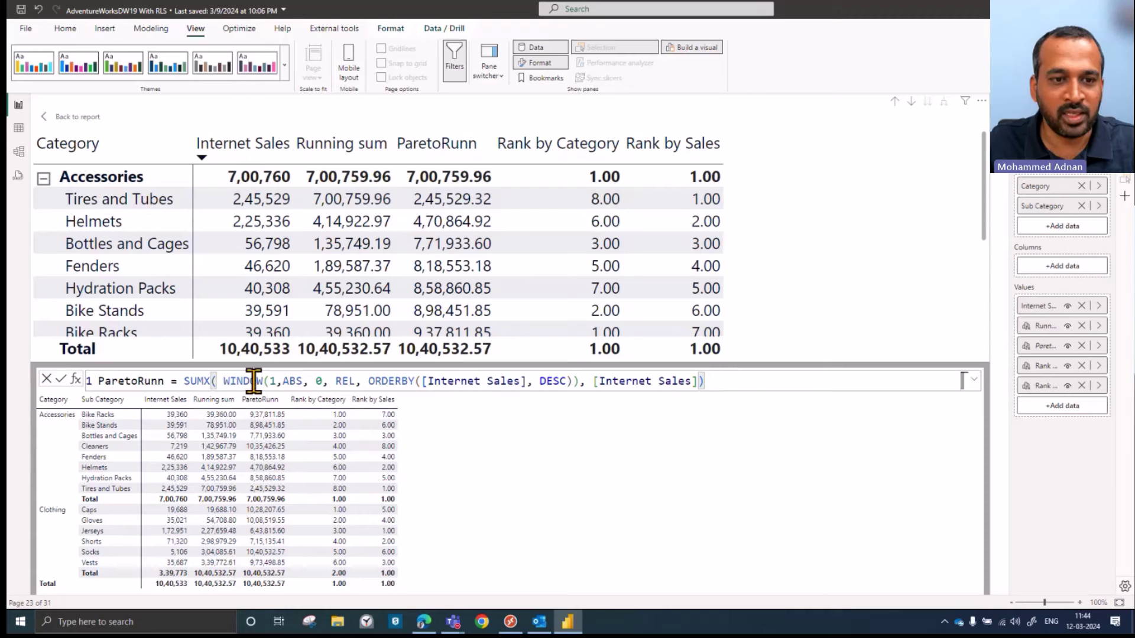
pyautogui.moveTo(223, 380); pyautogui.dragTo(584, 378)
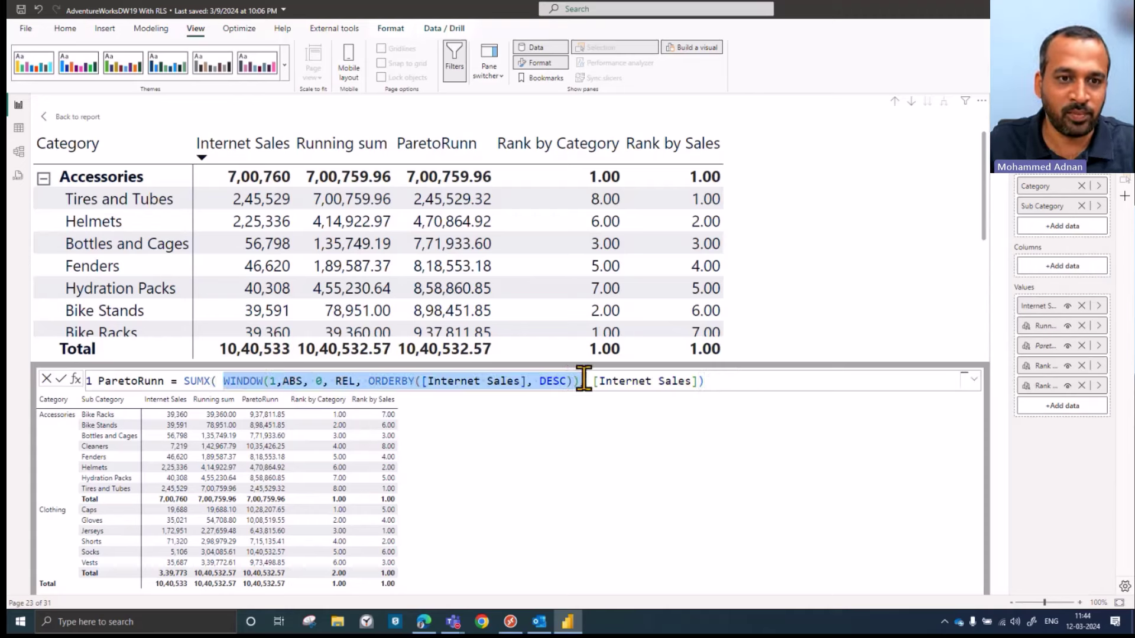
pyautogui.click(583, 378)
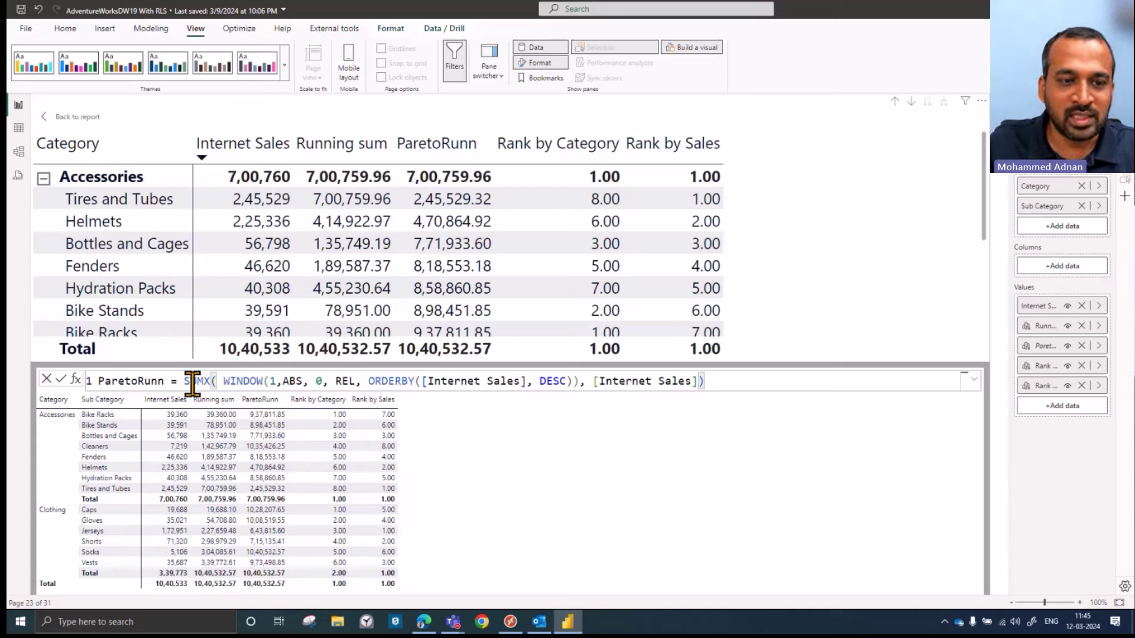
pyautogui.moveTo(599, 381); pyautogui.dragTo(672, 380)
pyautogui.click(641, 381)
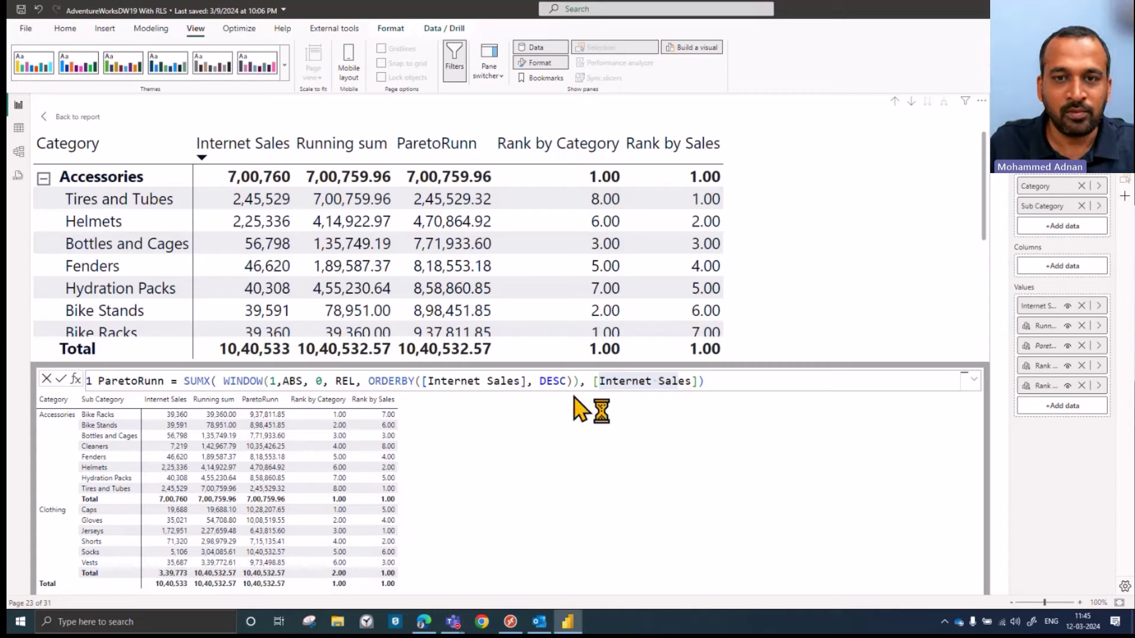
# Switch to the browser and examine the syntax and parameter definitions in the Microsoft Learn article on the DAX WINDOW function.
pyautogui.click(427, 624)
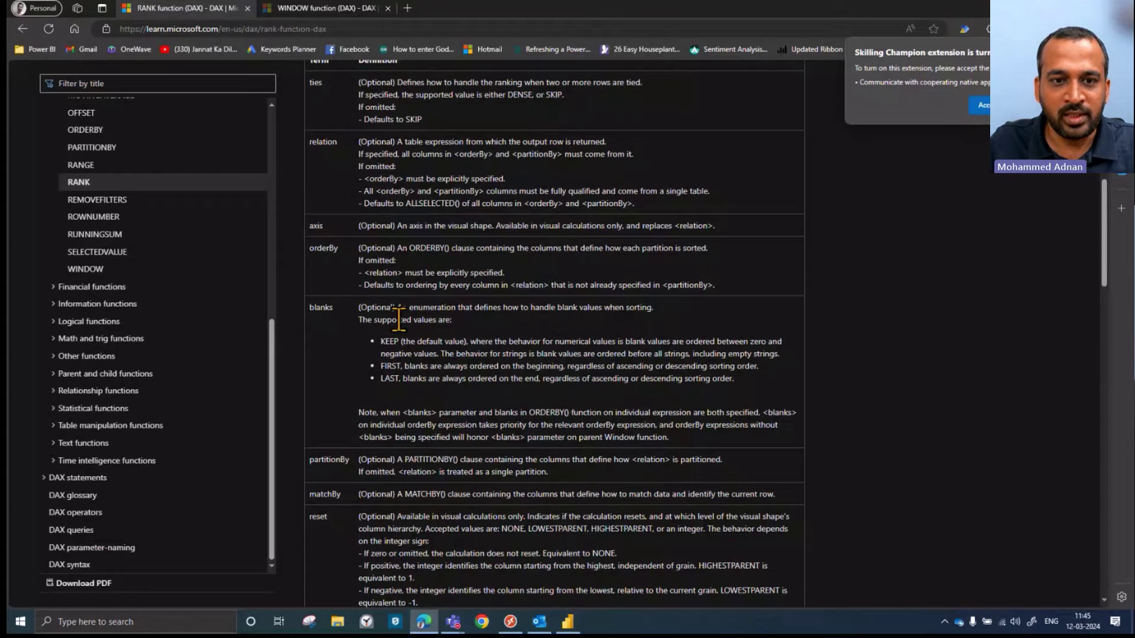
pyautogui.scroll(10, 435, 264)
pyautogui.hotkey('ctrl', 'Tab')
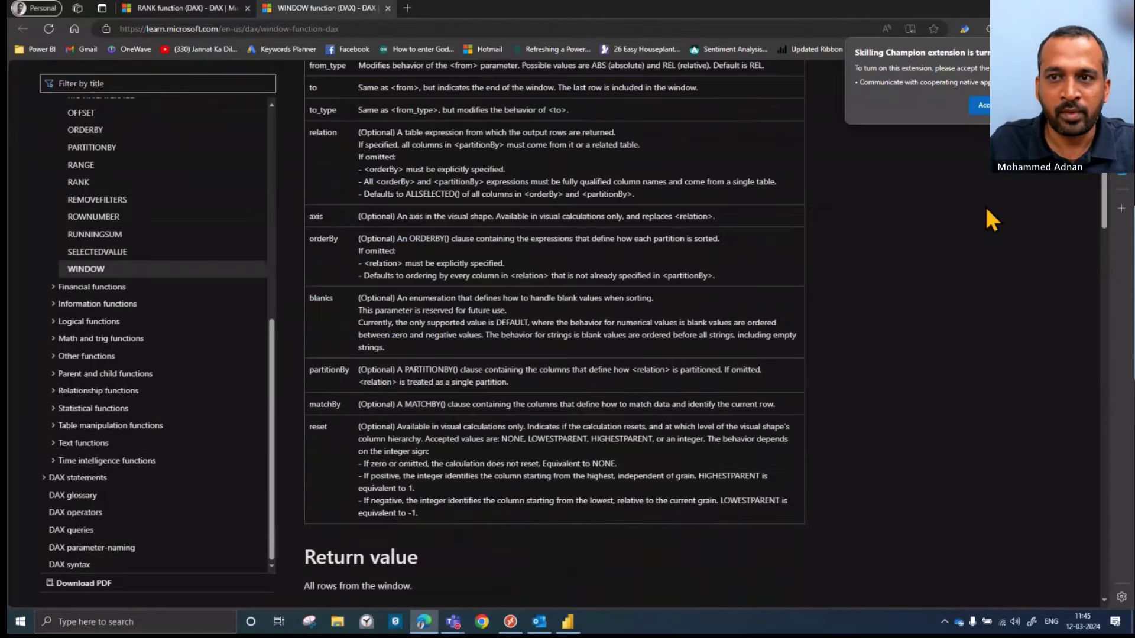
pyautogui.scroll(8, 524, 241)
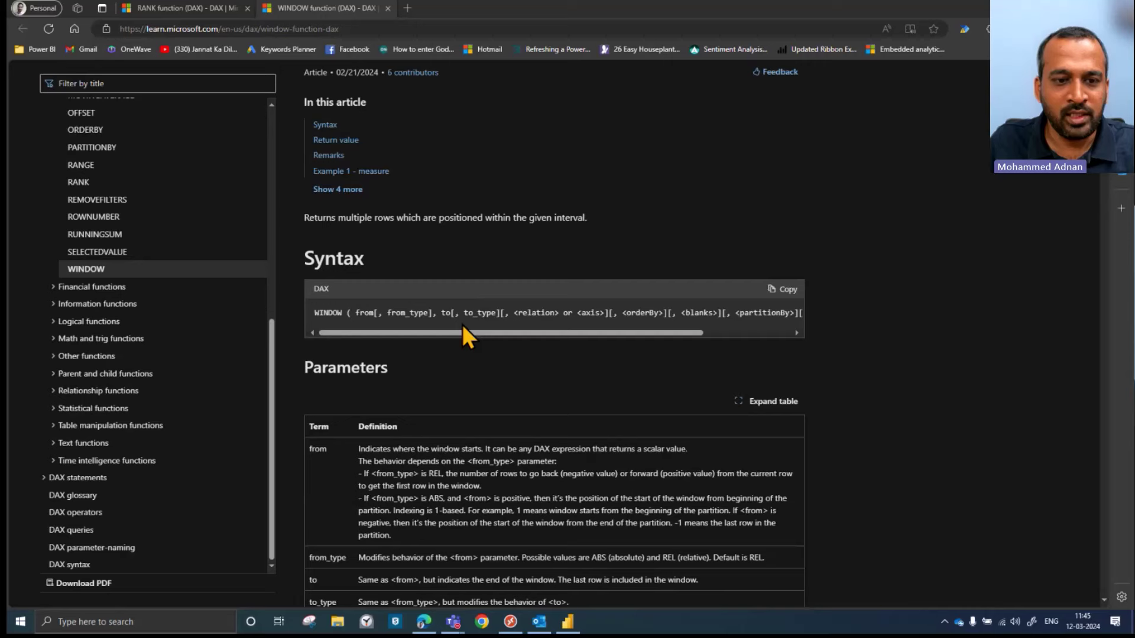
pyautogui.scroll(-5, 578, 293)
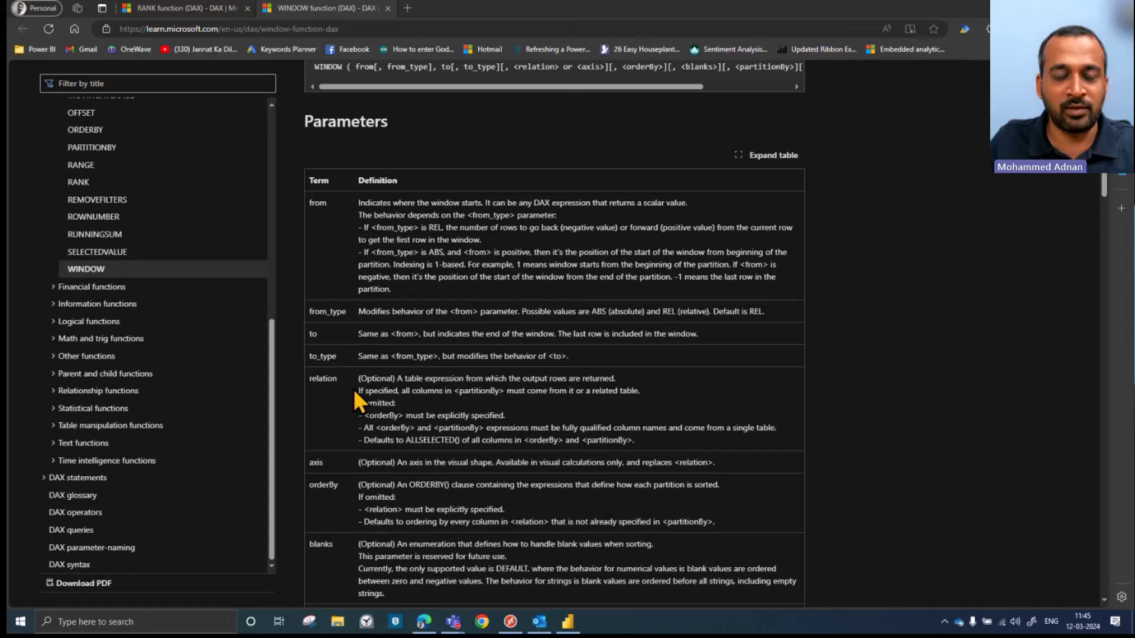
pyautogui.scroll(1, 483, 382)
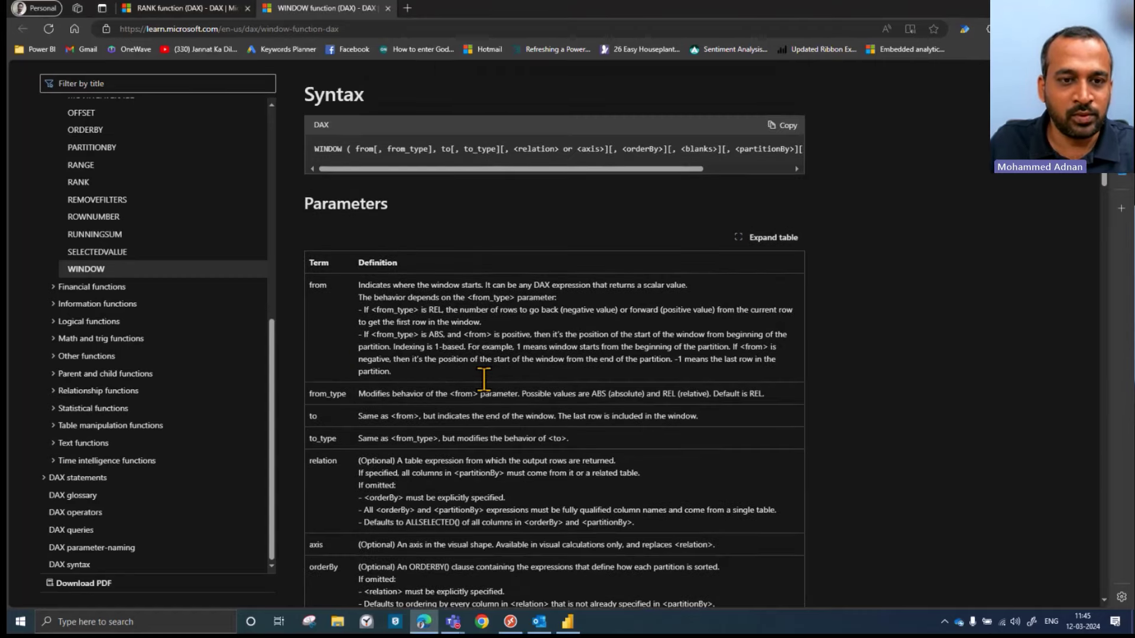
# Switch back to Power BI and examine the From, FromType, To and ToType arguments of WINDOW in the ParetoRunn formula.
pyautogui.click(569, 622)
pyautogui.click(263, 381)
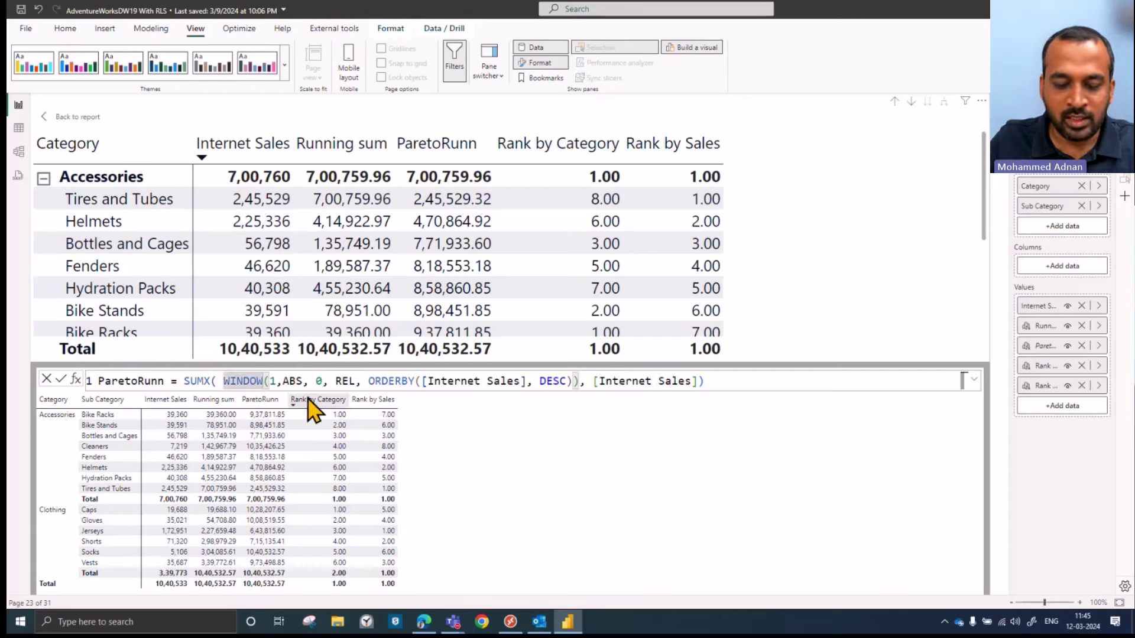
pyautogui.press('Right')
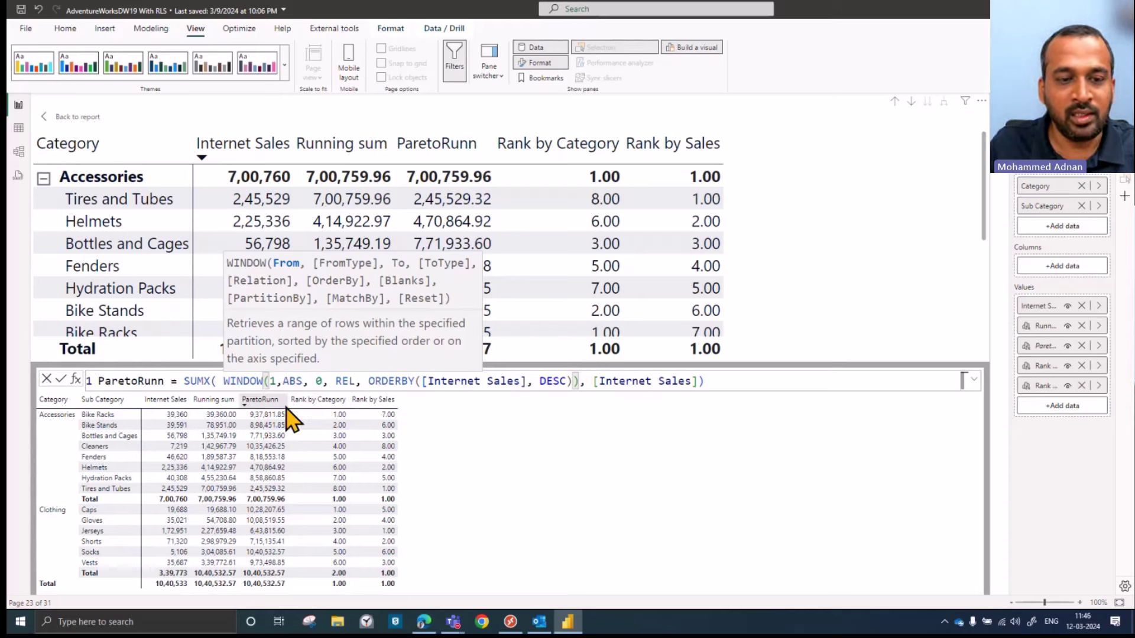
pyautogui.press('Right')
pyautogui.press('Right')
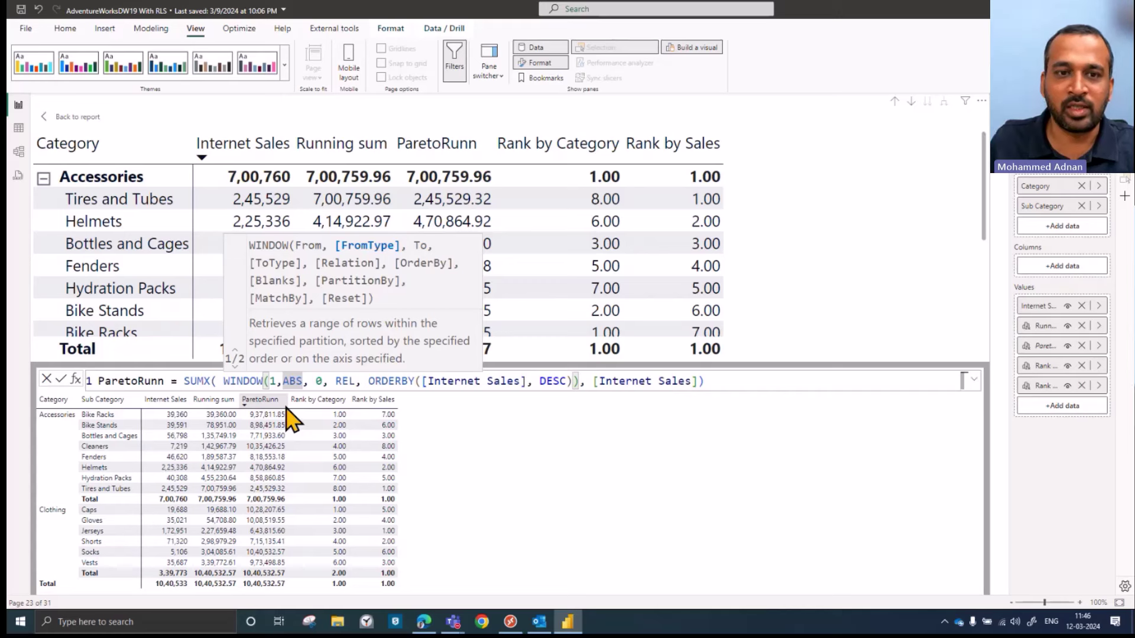
pyautogui.click(329, 381)
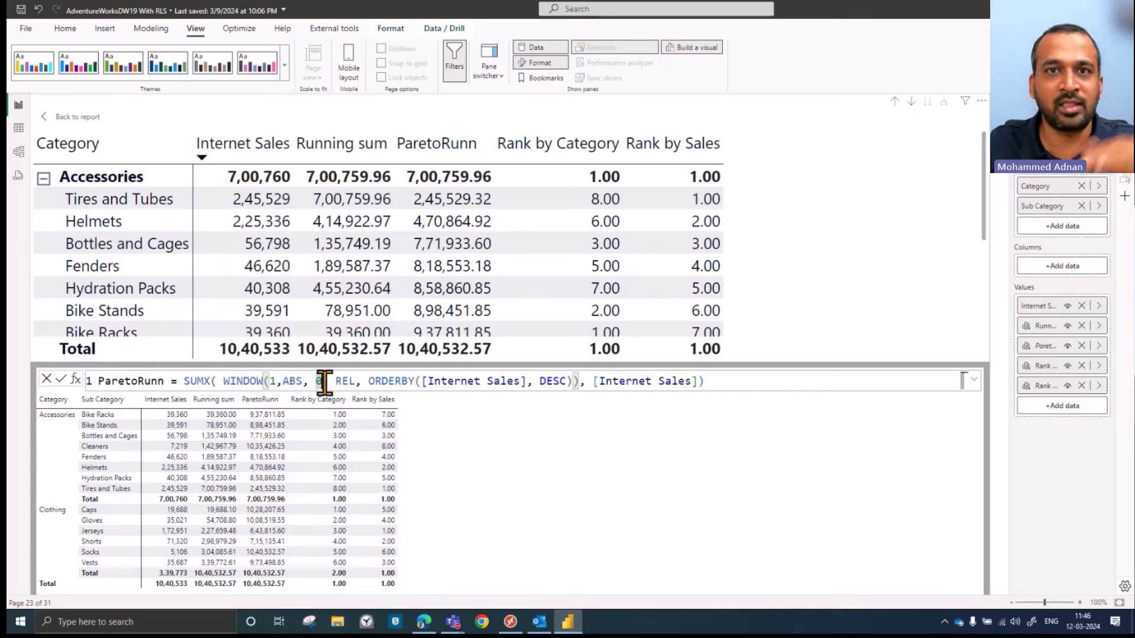
pyautogui.doubleClick(346, 381)
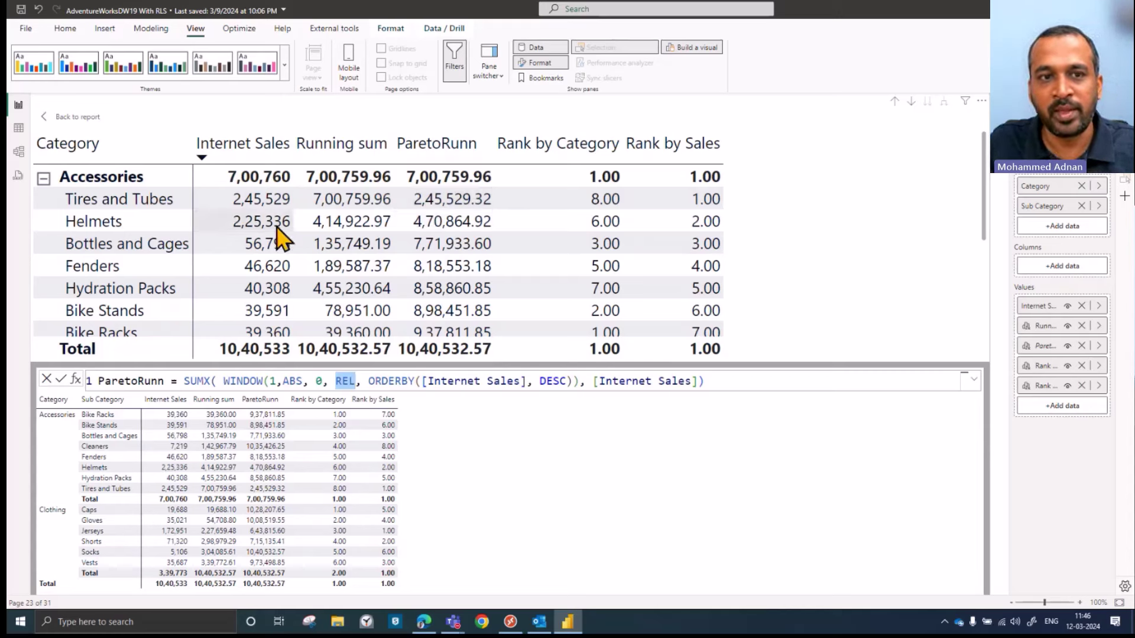
pyautogui.click(265, 381)
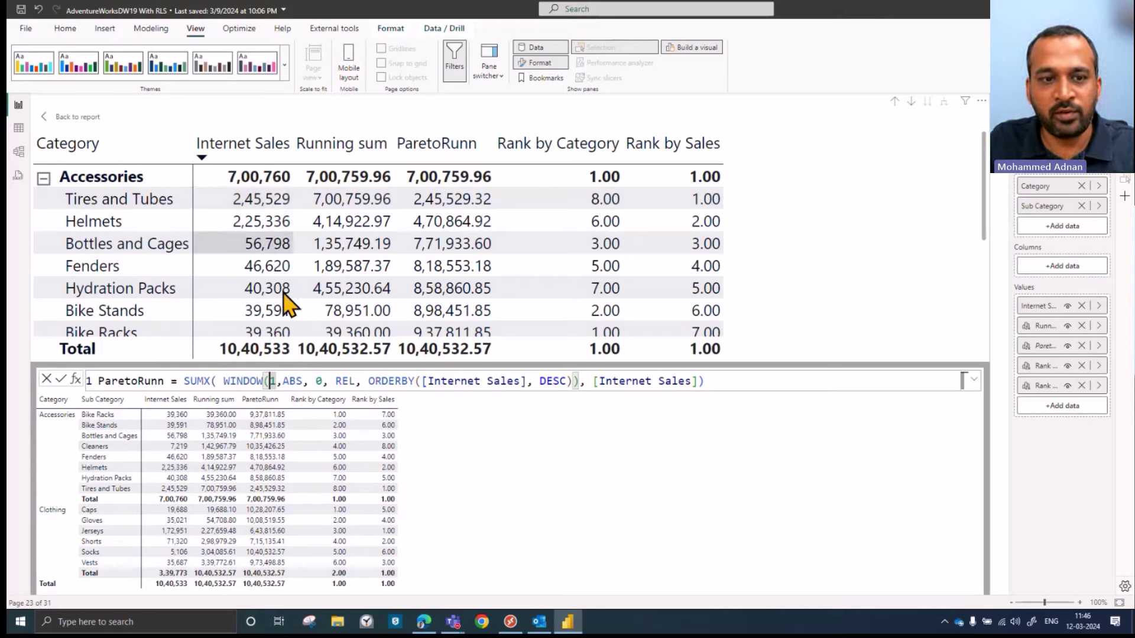
pyautogui.moveTo(269, 381); pyautogui.dragTo(348, 380)
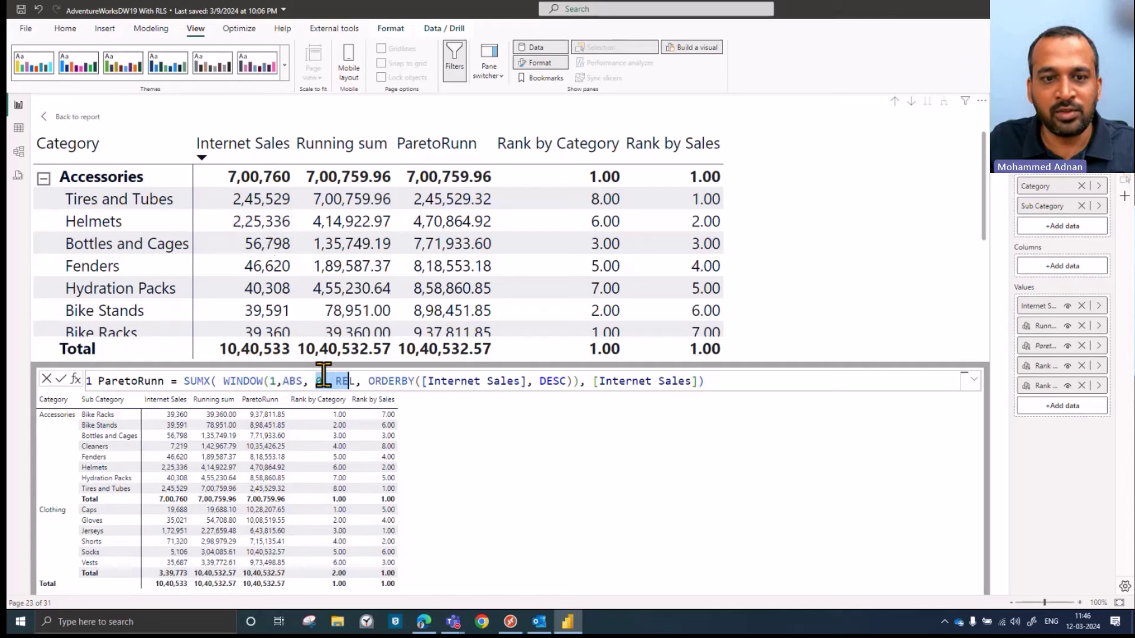
# Examine the relation argument position and the ORDERBY clause with descending Internet Sales in the ParetoRunn formula.
pyautogui.moveTo(367, 381); pyautogui.dragTo(417, 381)
pyautogui.doubleClick(346, 381)
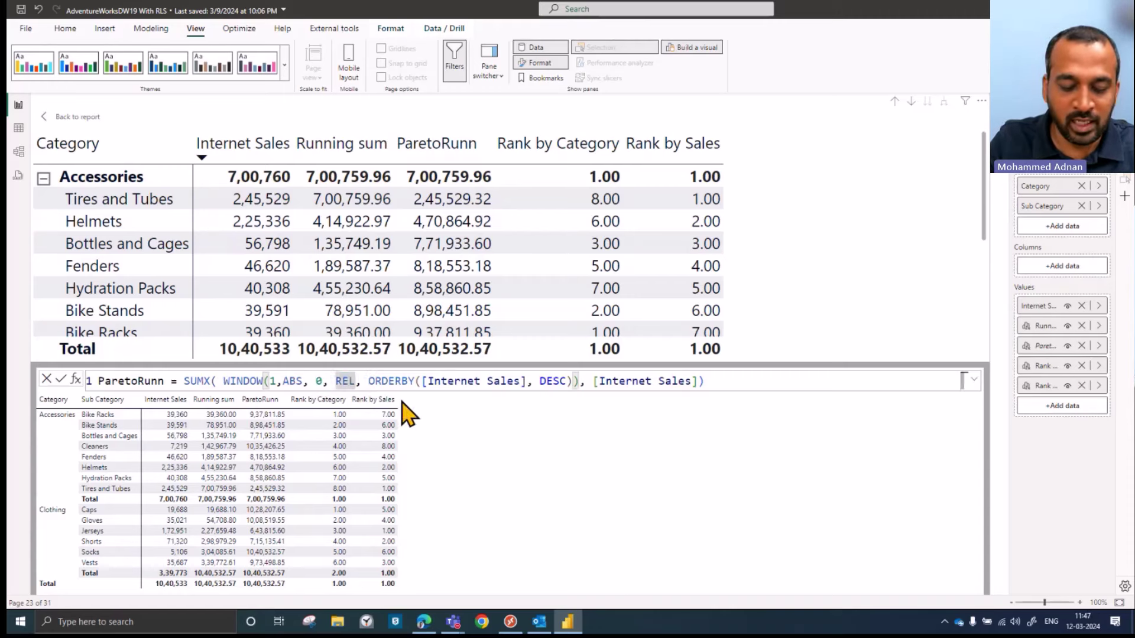
pyautogui.write('REL')
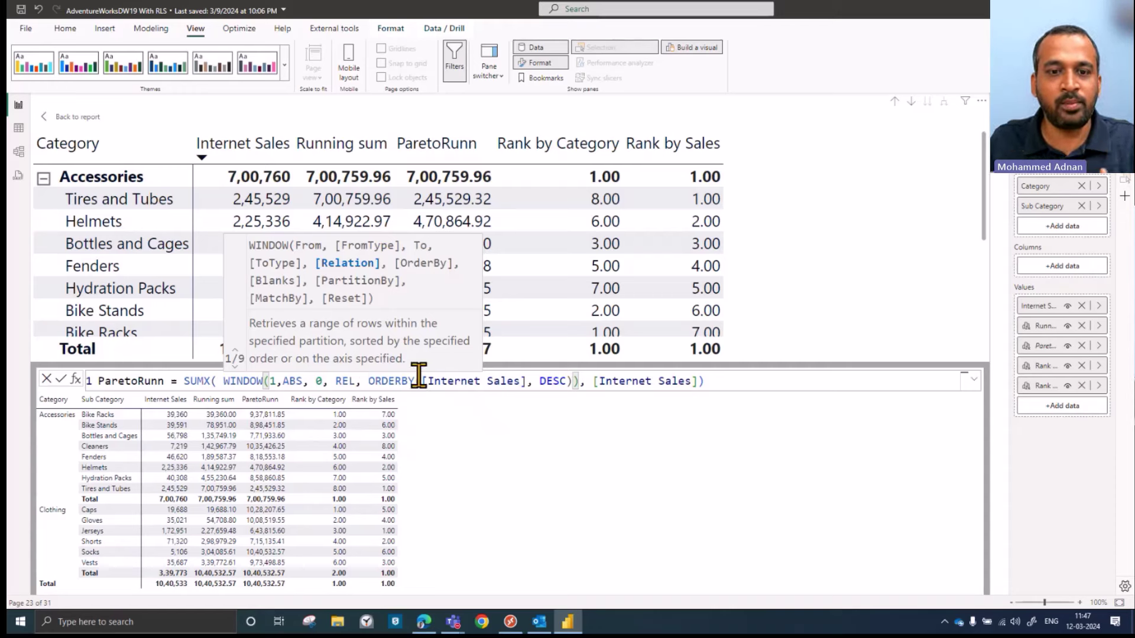
pyautogui.moveTo(427, 381)
pyautogui.mouseDown()
pyautogui.moveTo(571, 382)
pyautogui.moveTo(418, 381)
pyautogui.mouseUp()
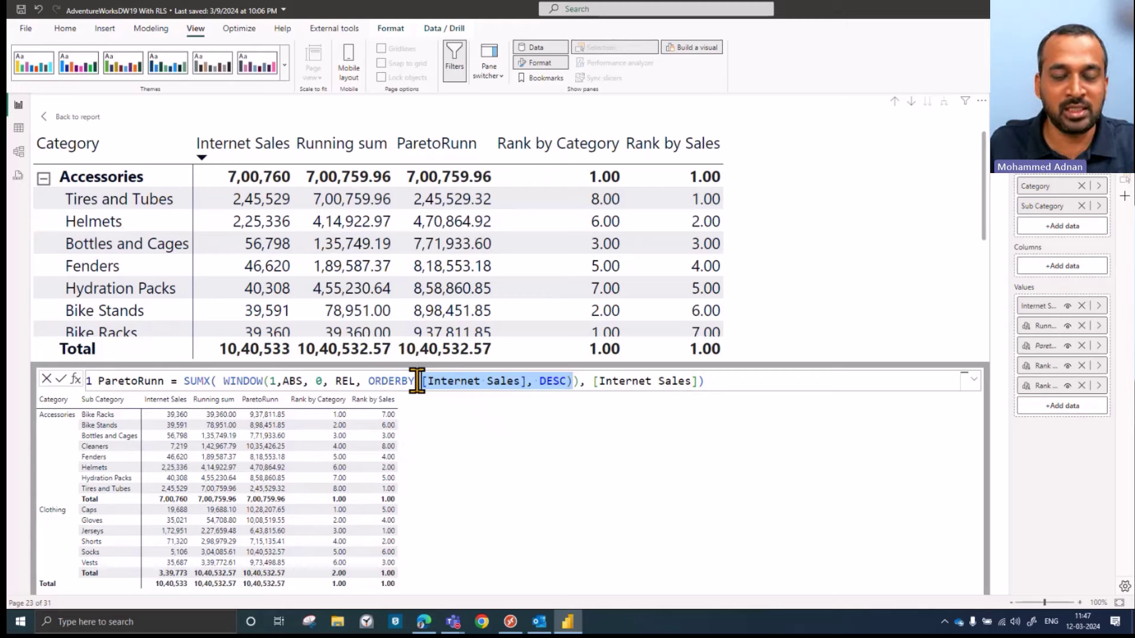
pyautogui.click(421, 380)
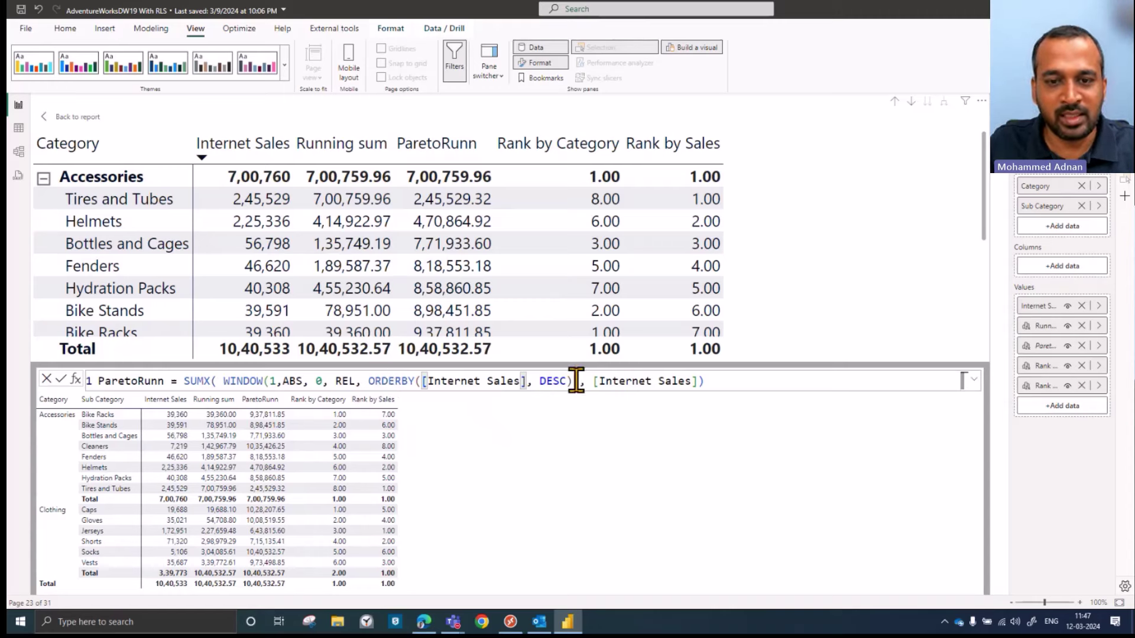
pyautogui.press('End')
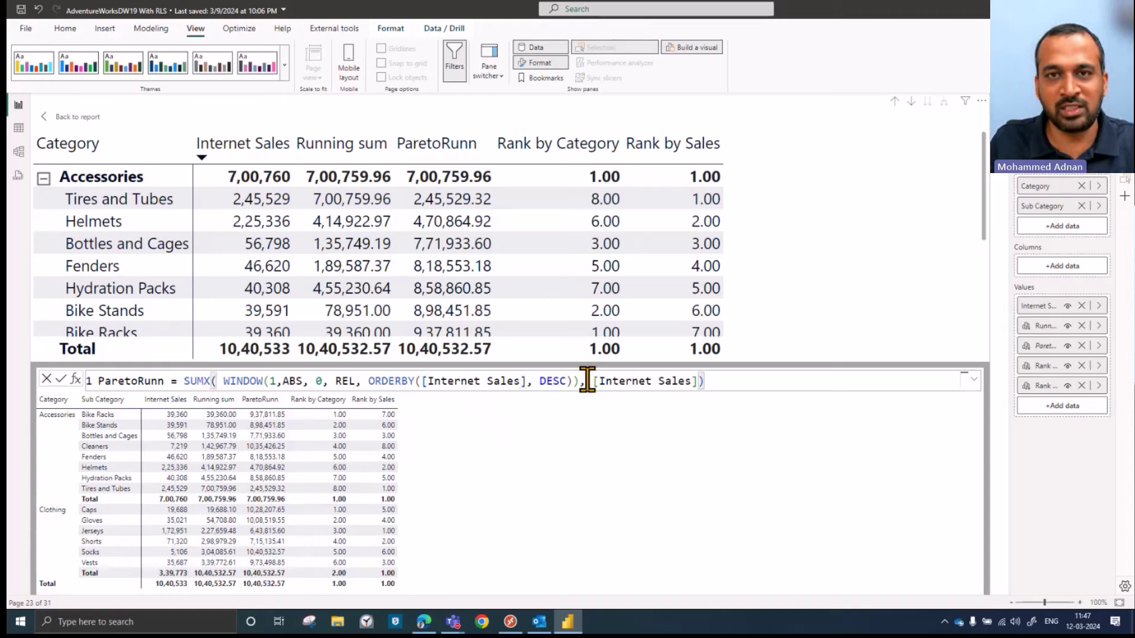
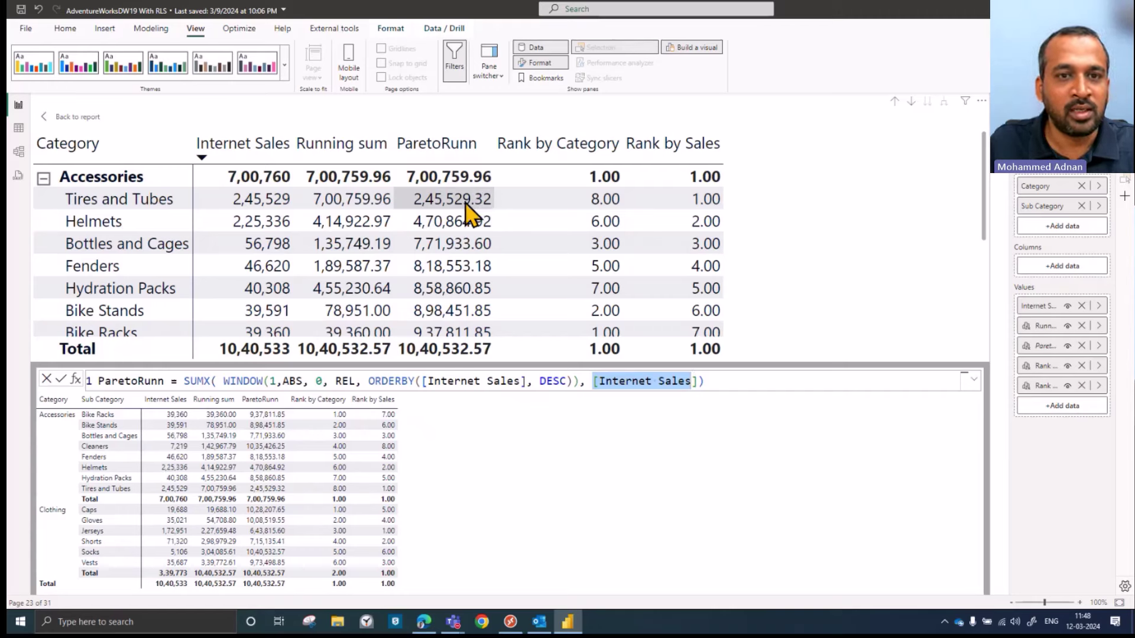
# Leave the calculation editor and check the Running sum and ParetoRunn columns under ascending Category and descending Internet Sales sorting.
pyautogui.click(78, 117)
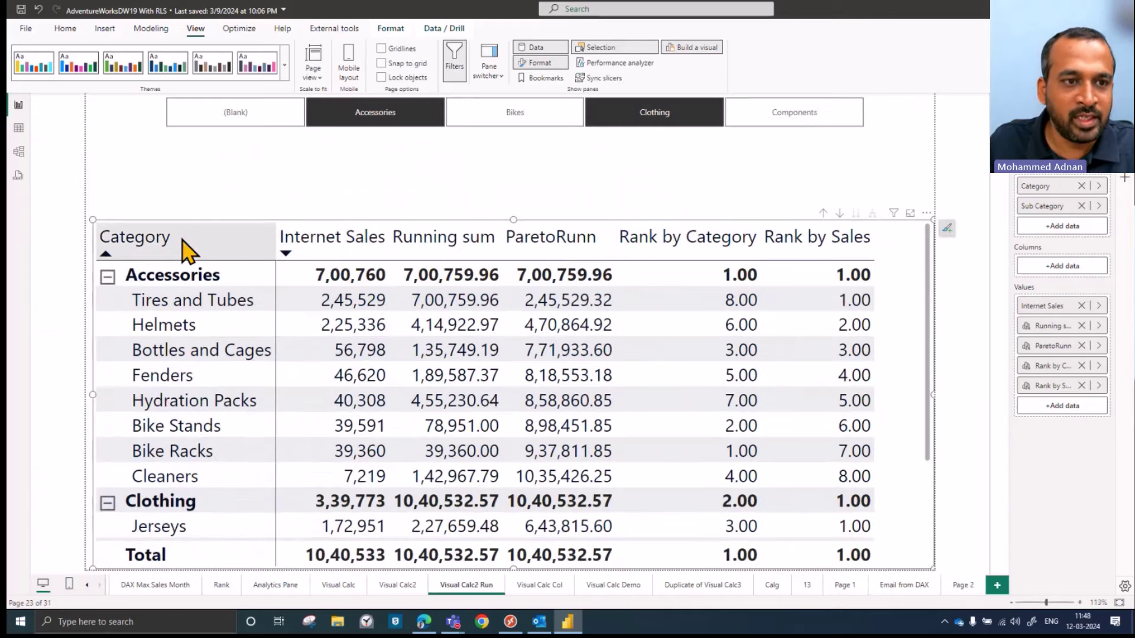
pyautogui.click(179, 239)
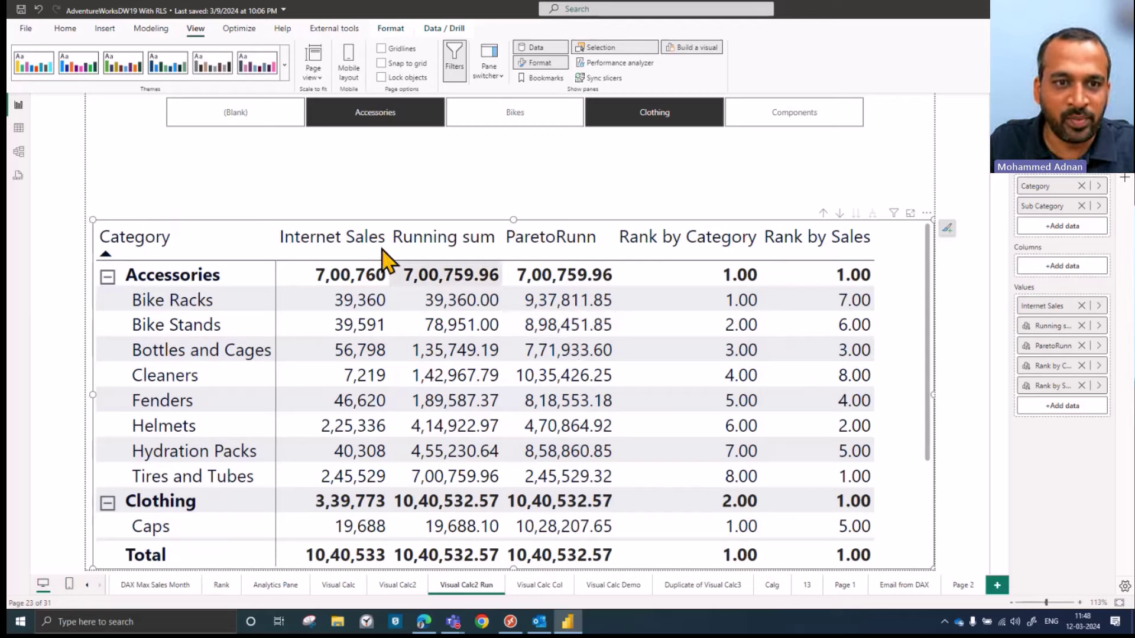
pyautogui.click(355, 244)
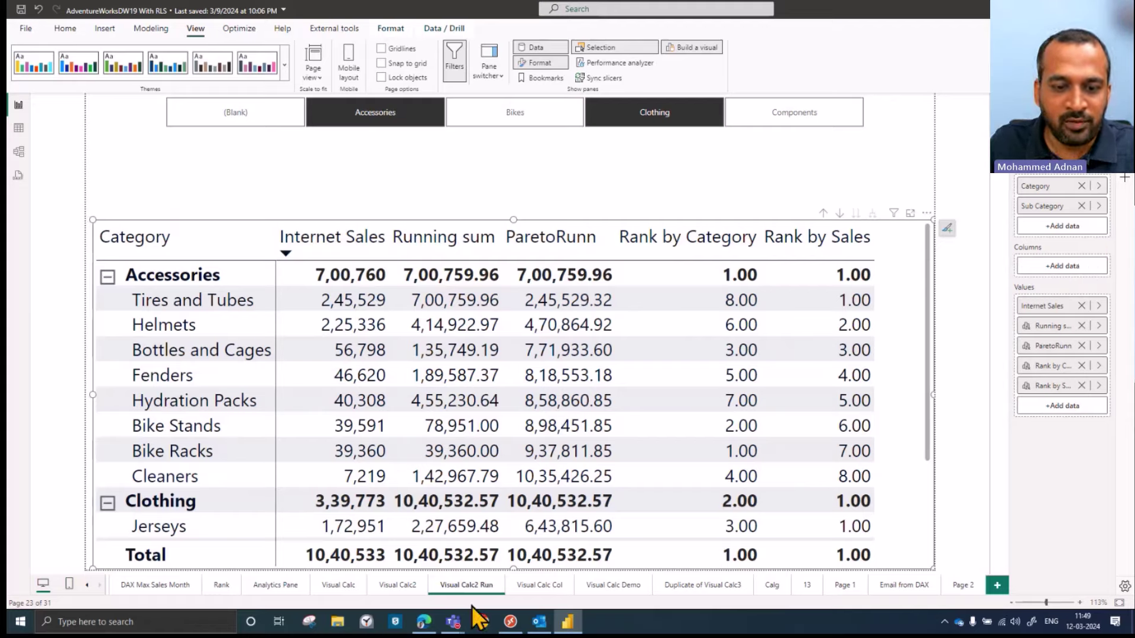
# Switch to the browser and examine the definition of the optional relation parameter in the WINDOW function's parameter table.
pyautogui.click(424, 622)
pyautogui.scroll(-4, 359, 302)
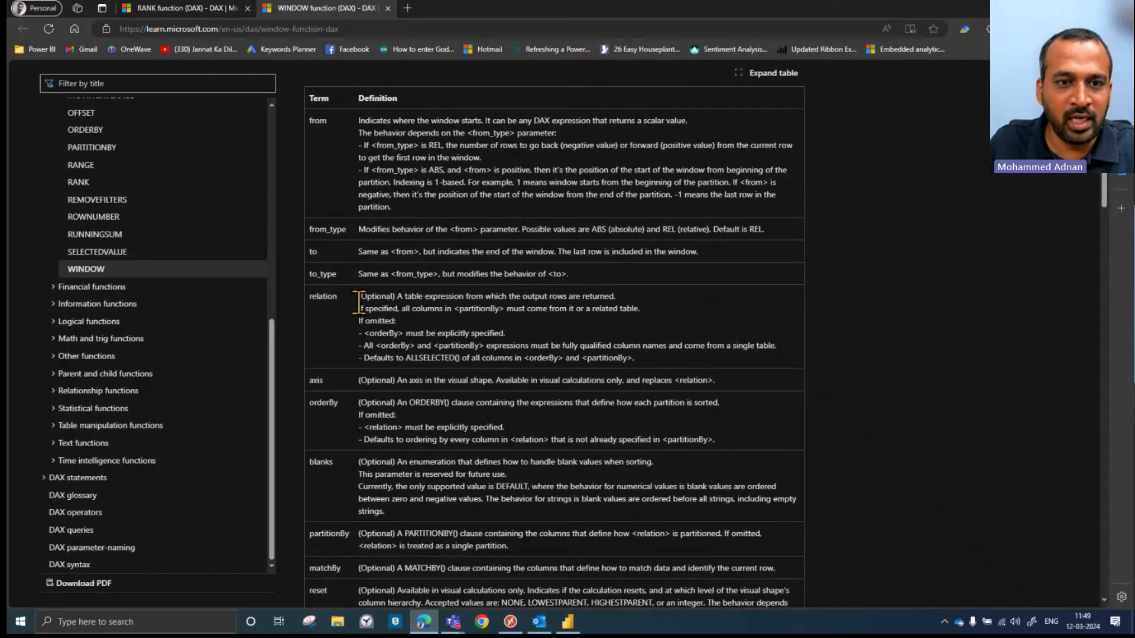
pyautogui.moveTo(358, 296); pyautogui.dragTo(396, 297)
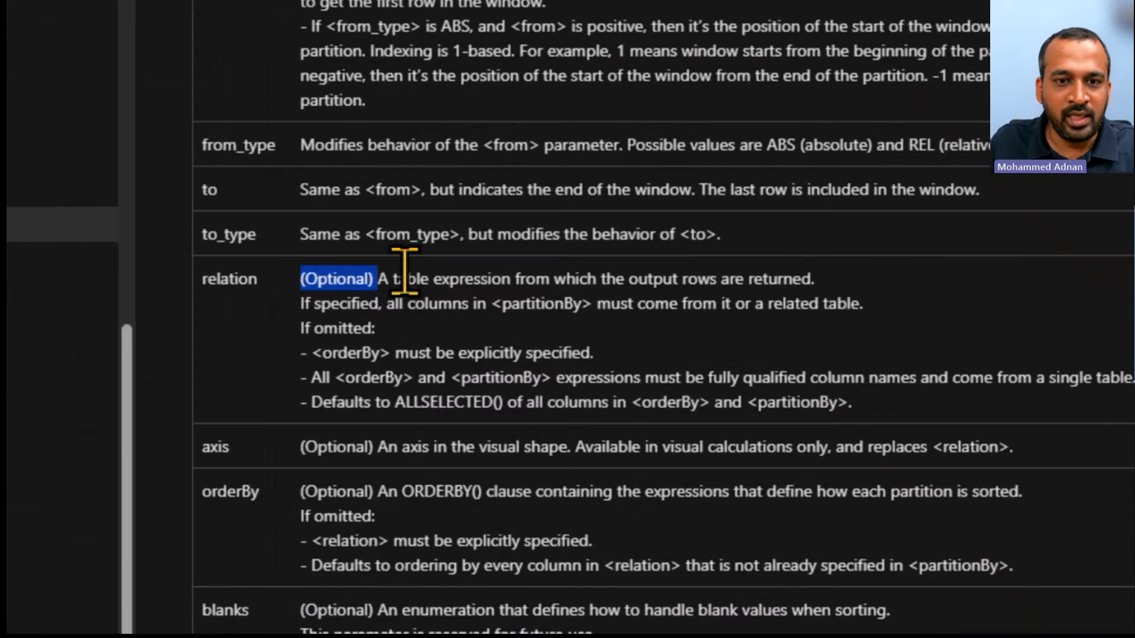
pyautogui.moveTo(411, 297); pyautogui.dragTo(523, 296)
pyautogui.moveTo(630, 279); pyautogui.dragTo(784, 281)
pyautogui.click(263, 328)
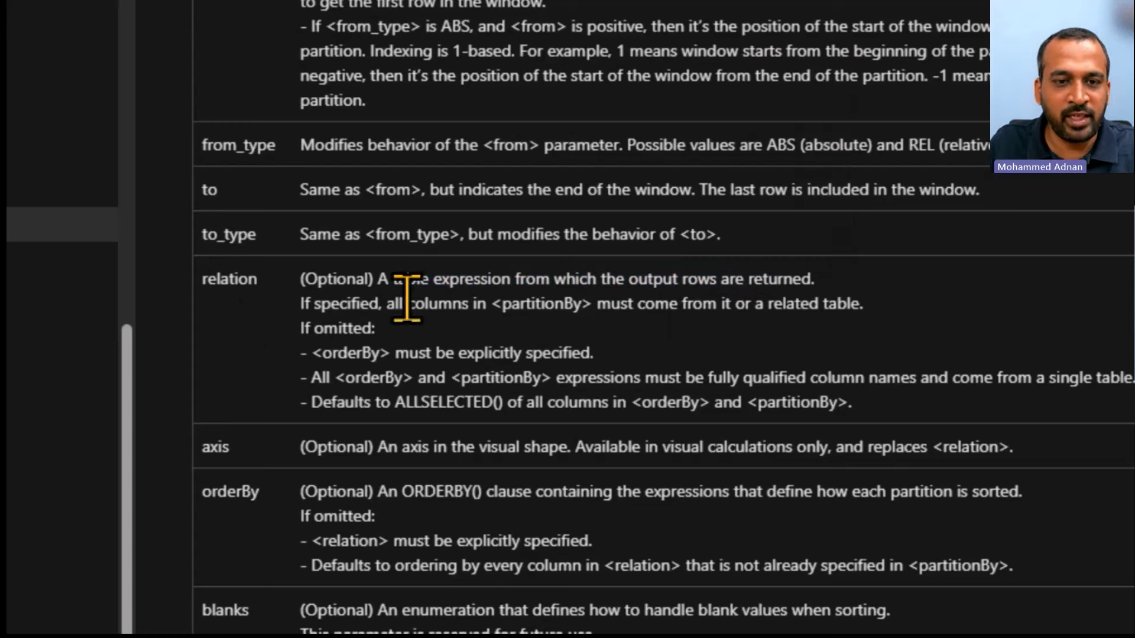
# Examine the relation parameter's rules for orderBy and partitionBy columns when it is specified and when it is omitted.
pyautogui.moveTo(407, 303); pyautogui.dragTo(476, 304)
pyautogui.click(609, 299)
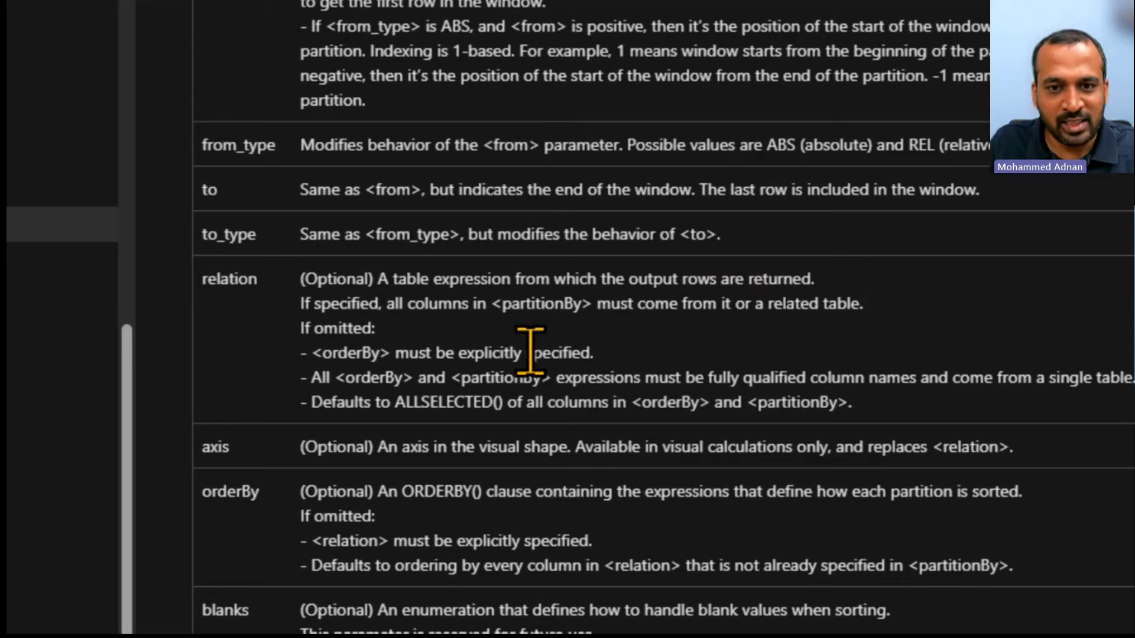
pyautogui.moveTo(332, 403); pyautogui.dragTo(857, 404)
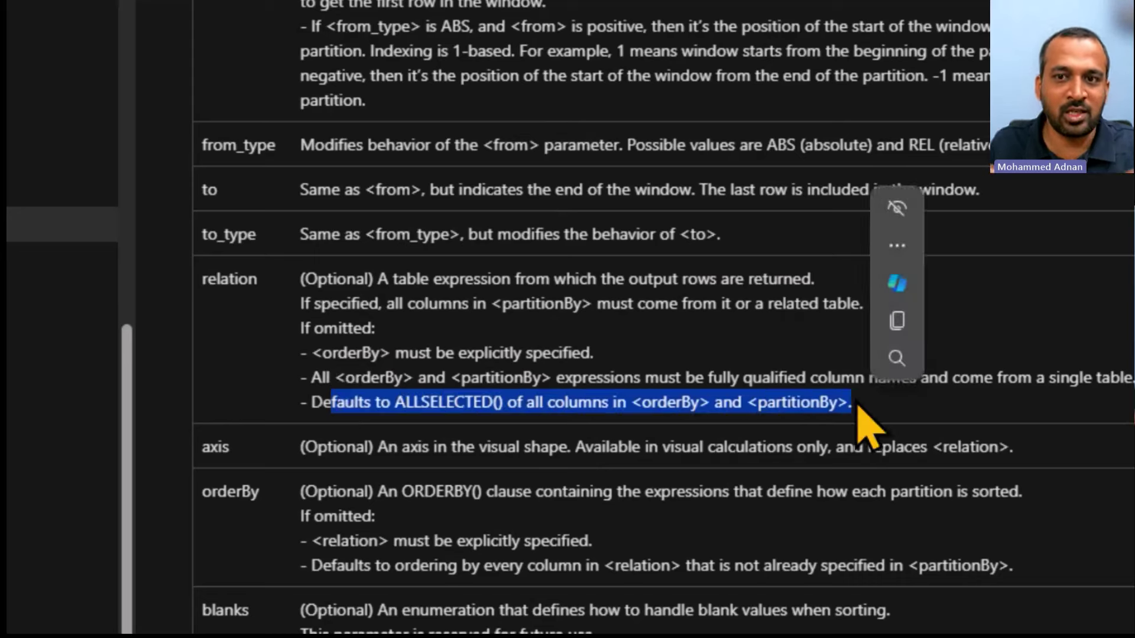
pyautogui.moveTo(385, 378); pyautogui.dragTo(523, 382)
pyautogui.moveTo(598, 378); pyautogui.dragTo(994, 374)
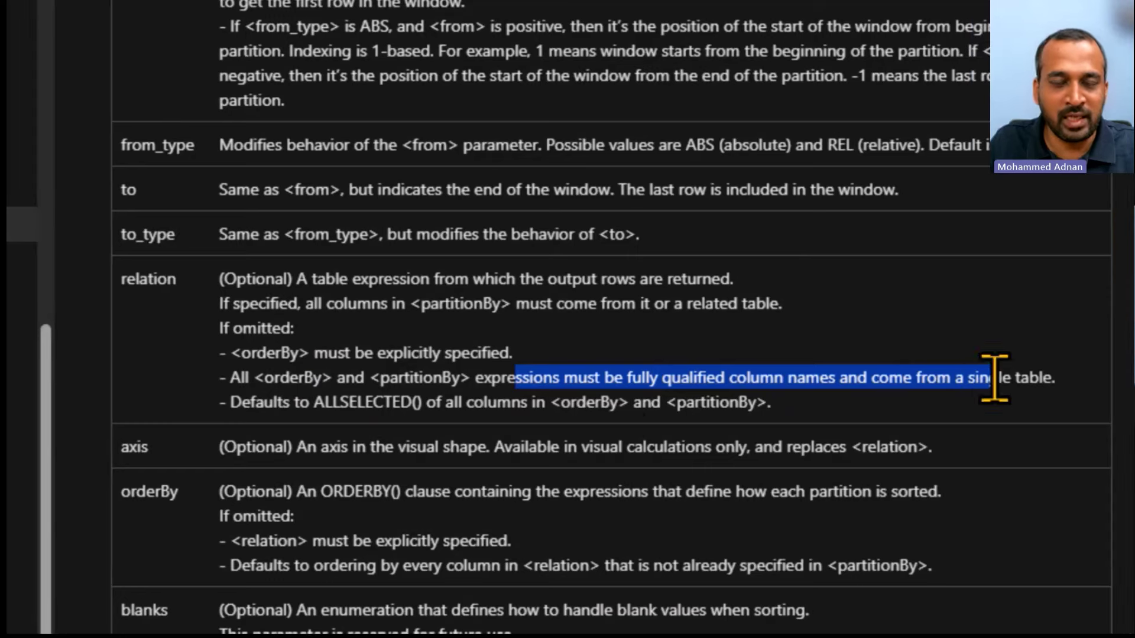
pyautogui.click(390, 371)
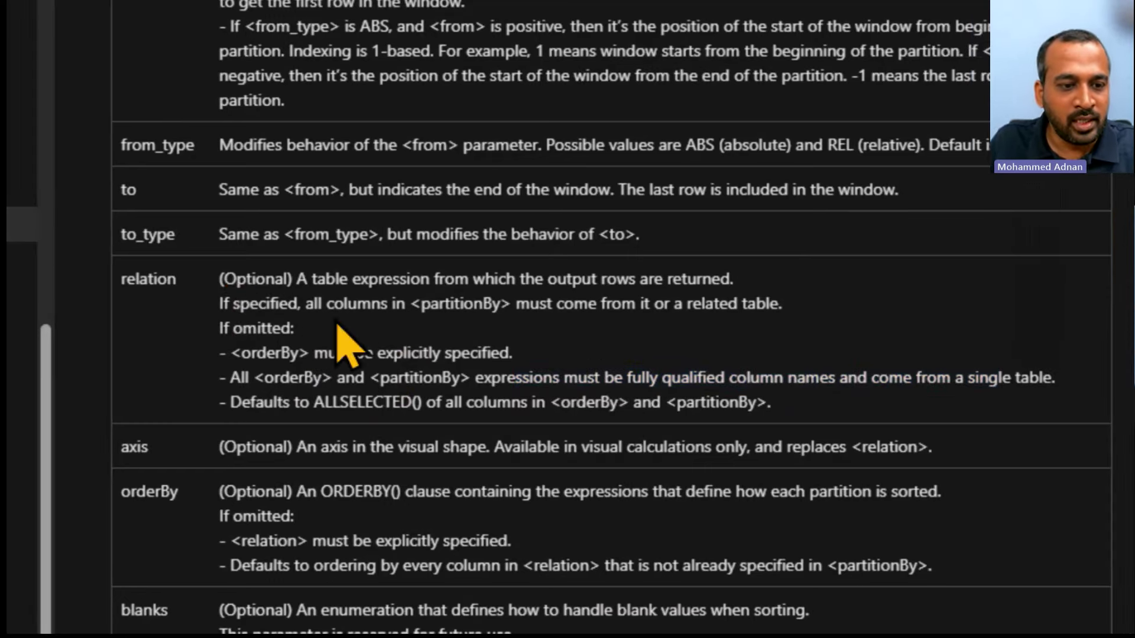
# Examine the description of the blanks parameter, focusing on its supported value and the ordering of blank numerical values.
pyautogui.scroll(-3, 334, 320)
pyautogui.scroll(-3, 324, 325)
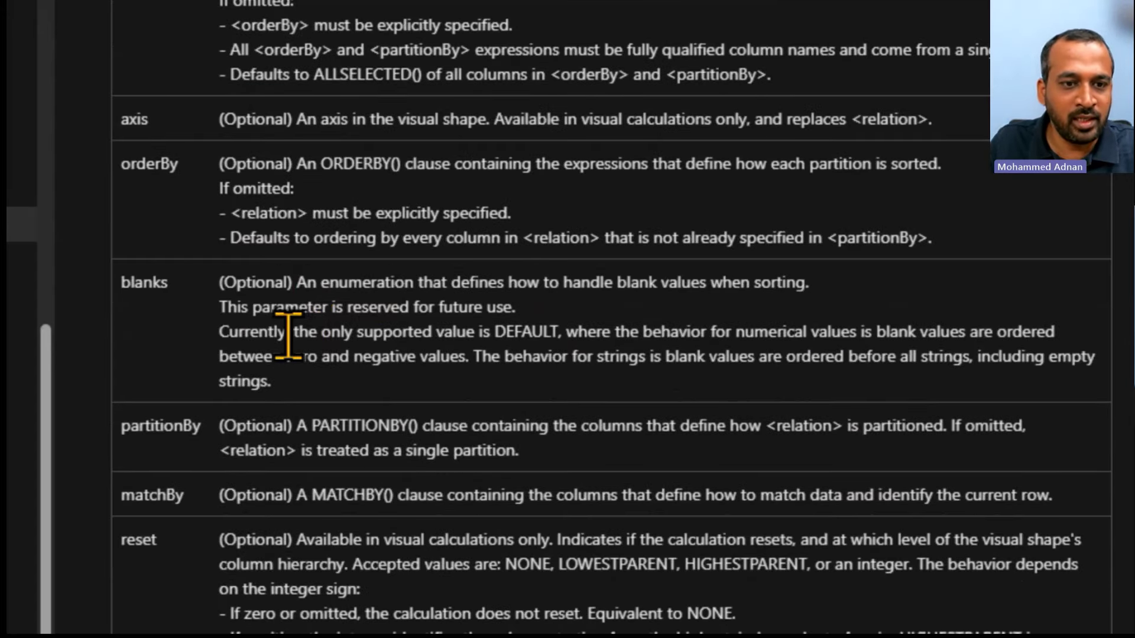
pyautogui.moveTo(298, 332); pyautogui.dragTo(545, 335)
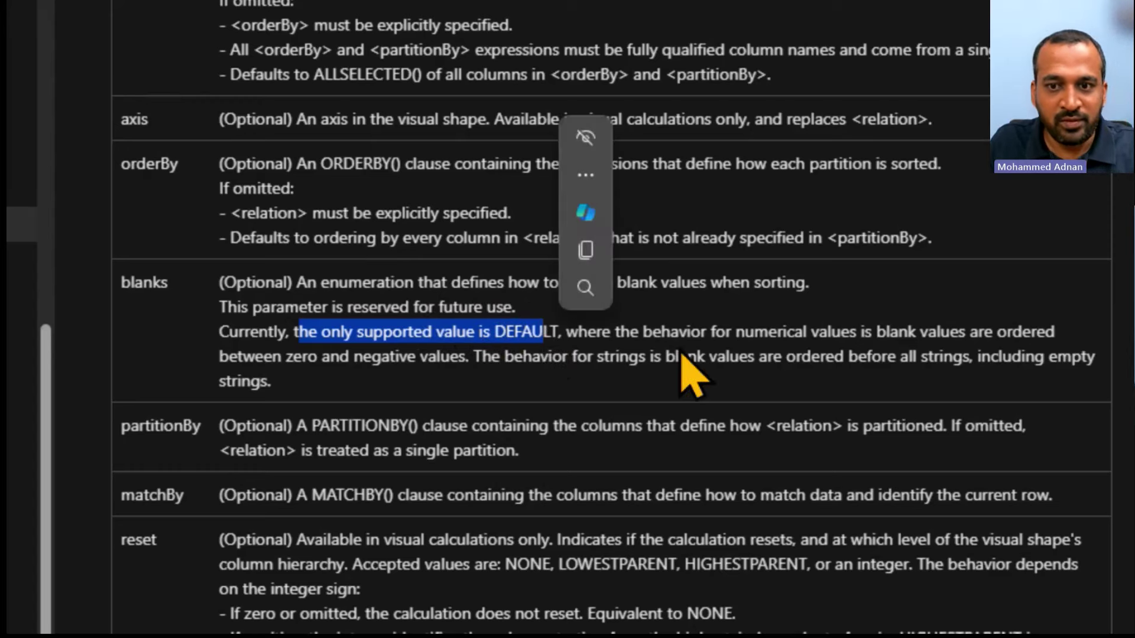
pyautogui.moveTo(871, 322); pyautogui.dragTo(1055, 332)
pyautogui.click(298, 358)
pyautogui.moveTo(260, 358); pyautogui.dragTo(406, 358)
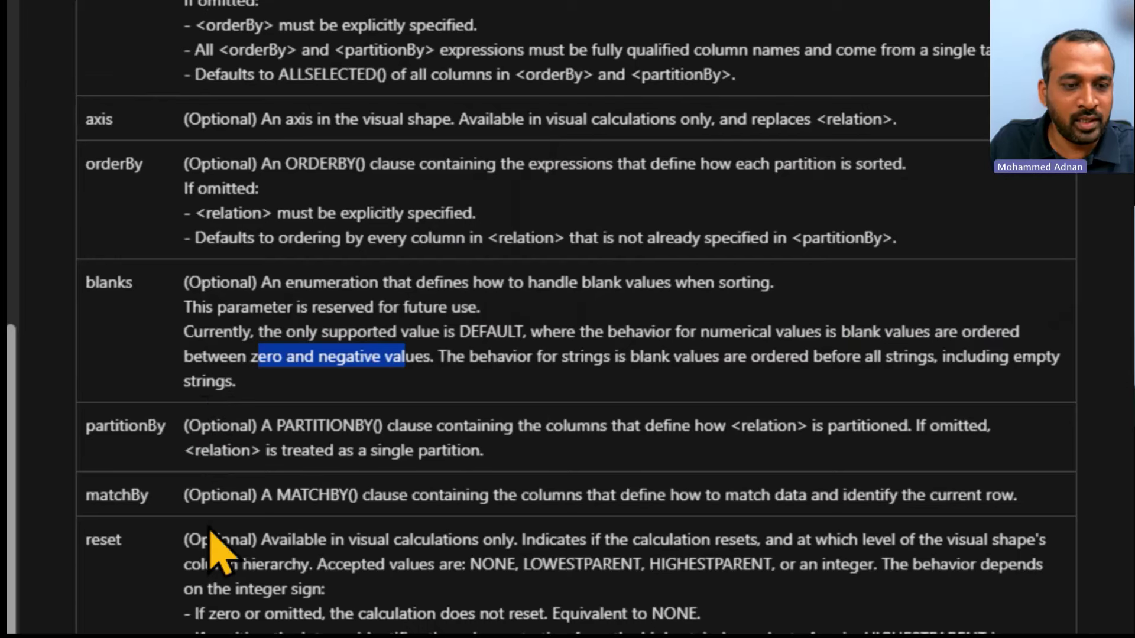
# Examine the partitionBy and matchBy clause descriptions in the WINDOW parameter table and read on through the rest of the page.
pyautogui.scroll(-1, 215, 544)
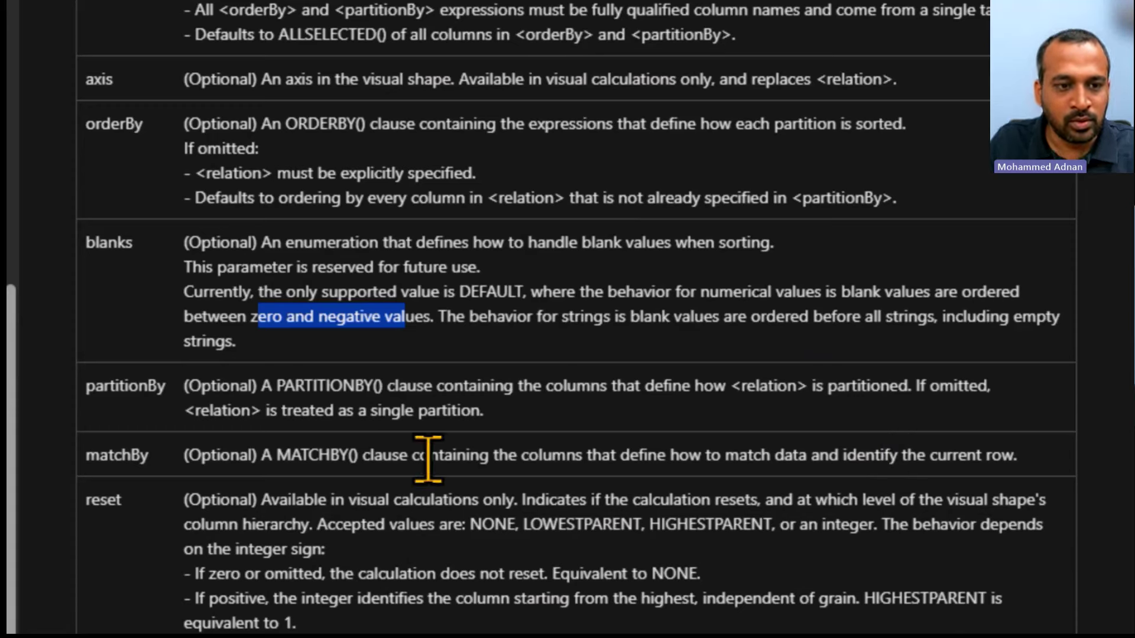
pyautogui.moveTo(187, 455); pyautogui.dragTo(446, 461)
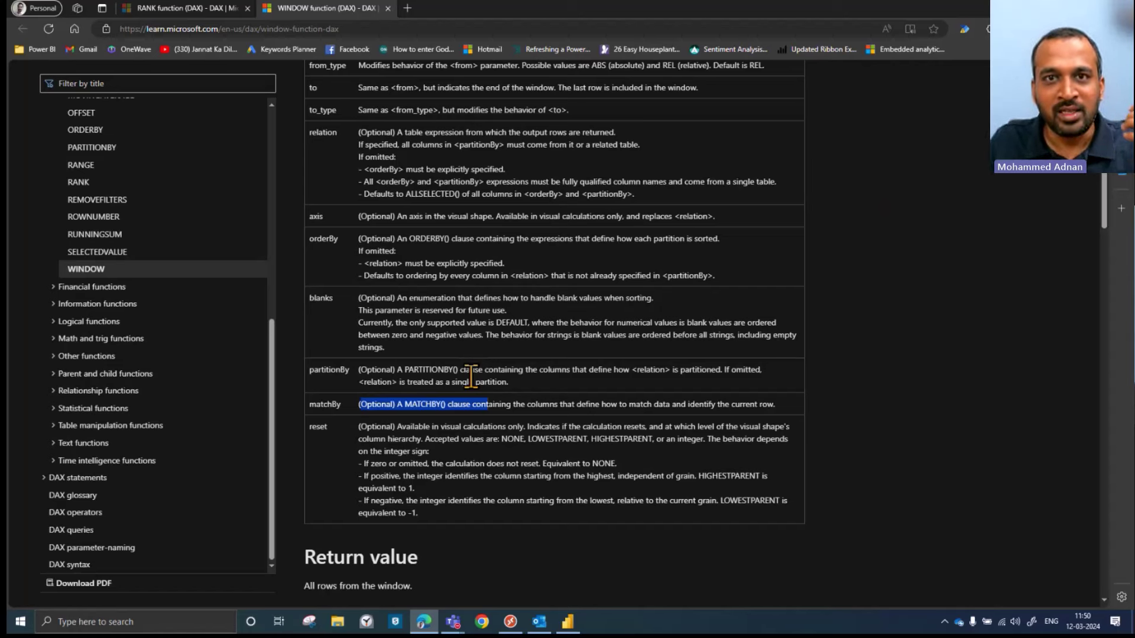
pyautogui.click(466, 376)
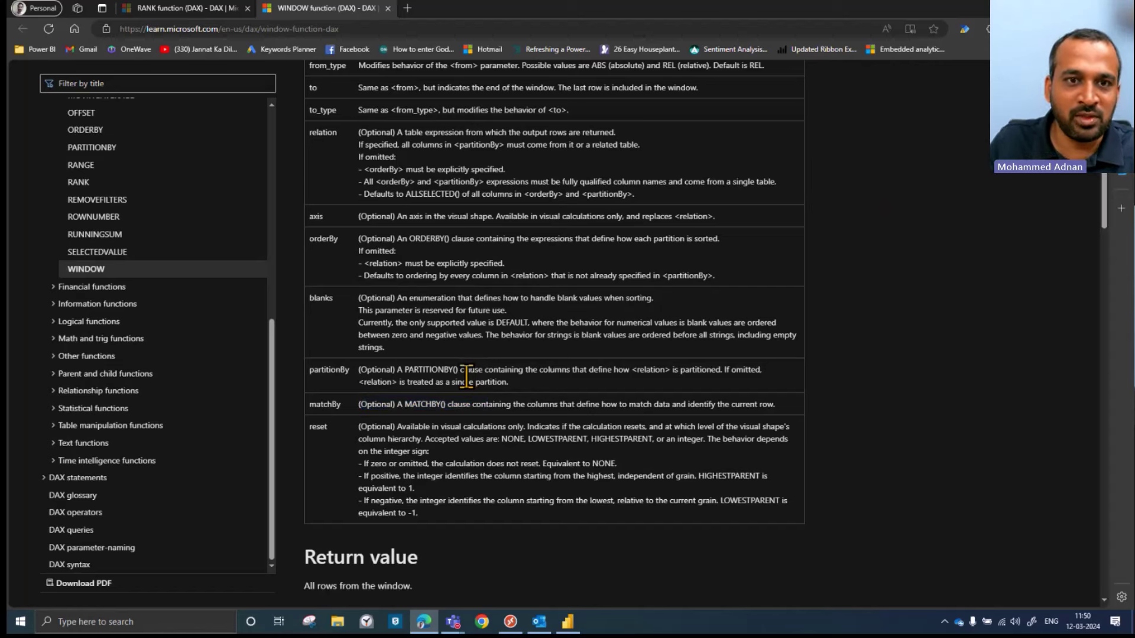
pyautogui.scroll(-18, 467, 376)
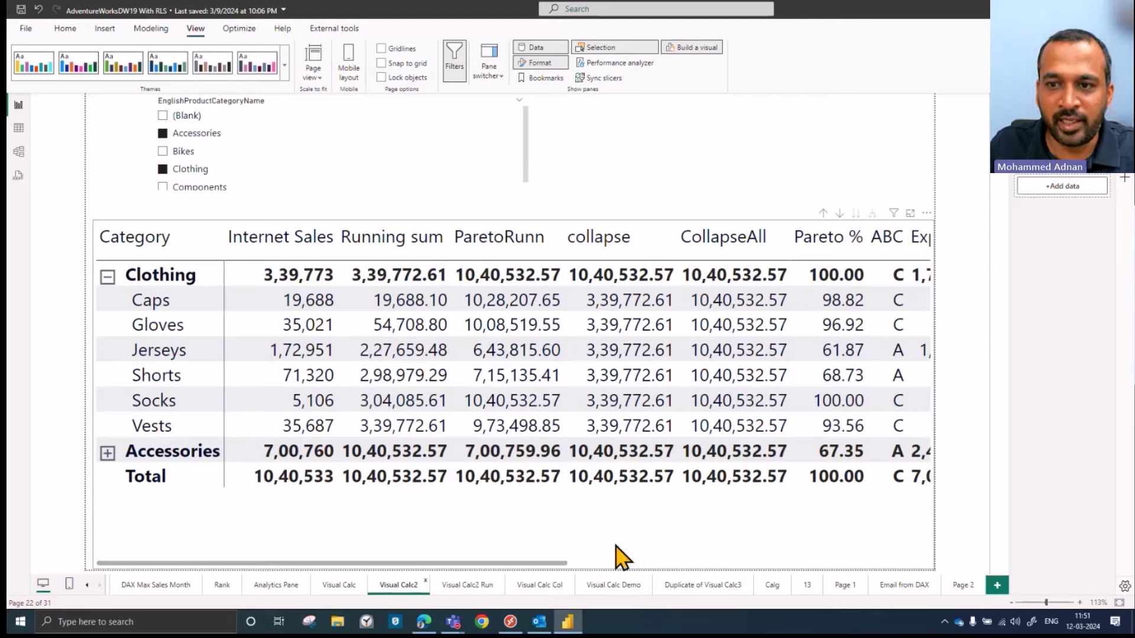
# Switch to Power BI, examine the Pareto % formula, and compare the matrix under ascending and descending Internet Sales sorting.
pyautogui.click(686, 550)
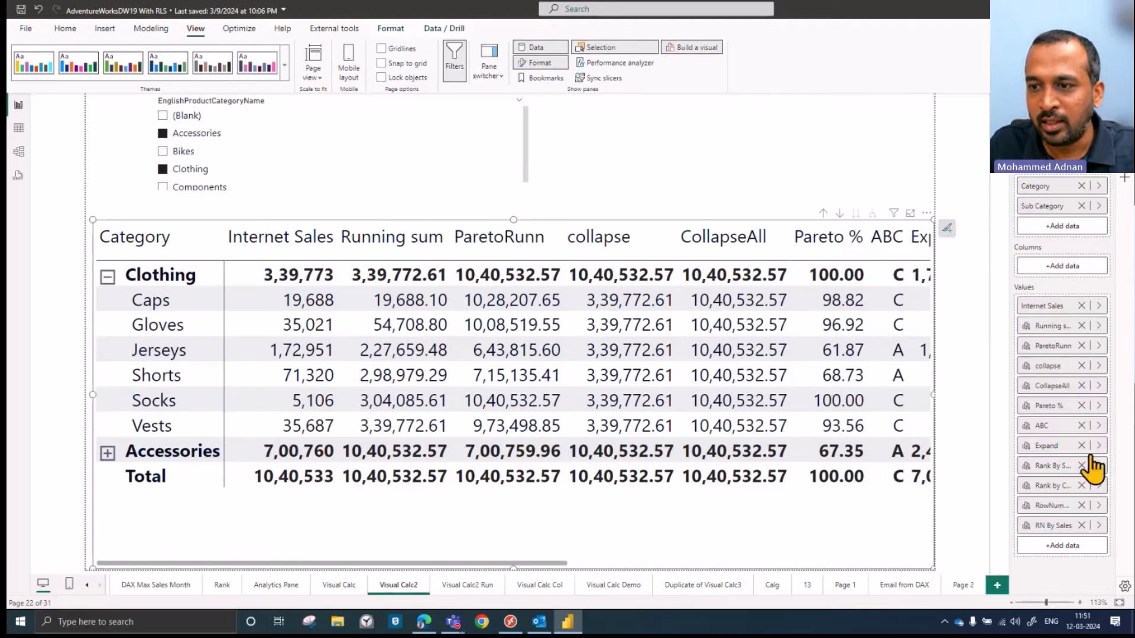
pyautogui.click(1099, 407)
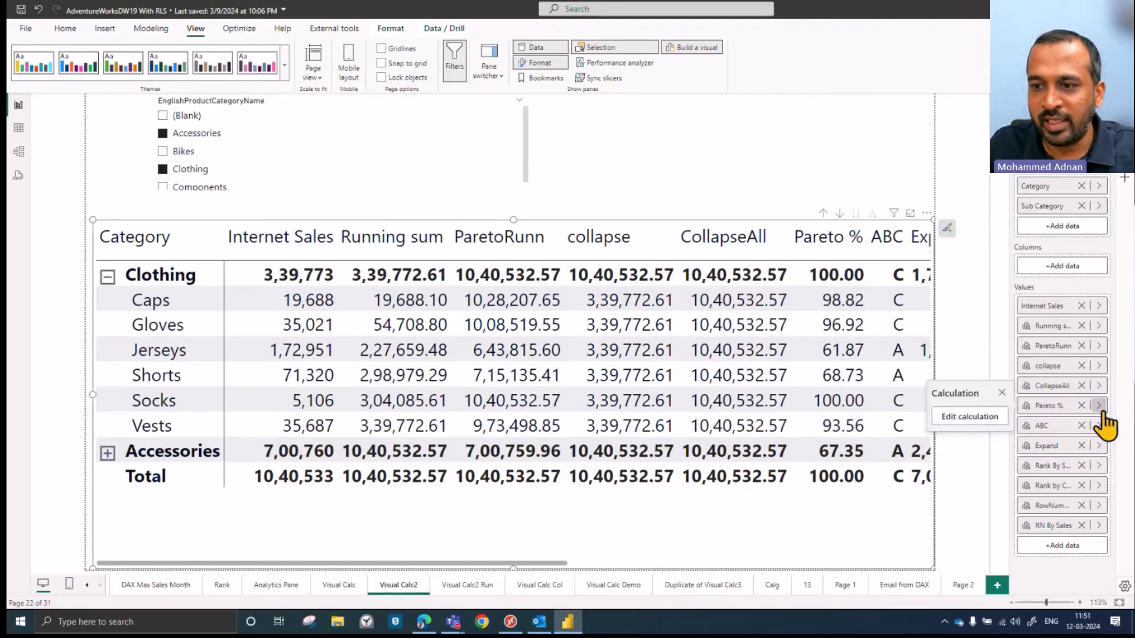
pyautogui.click(981, 417)
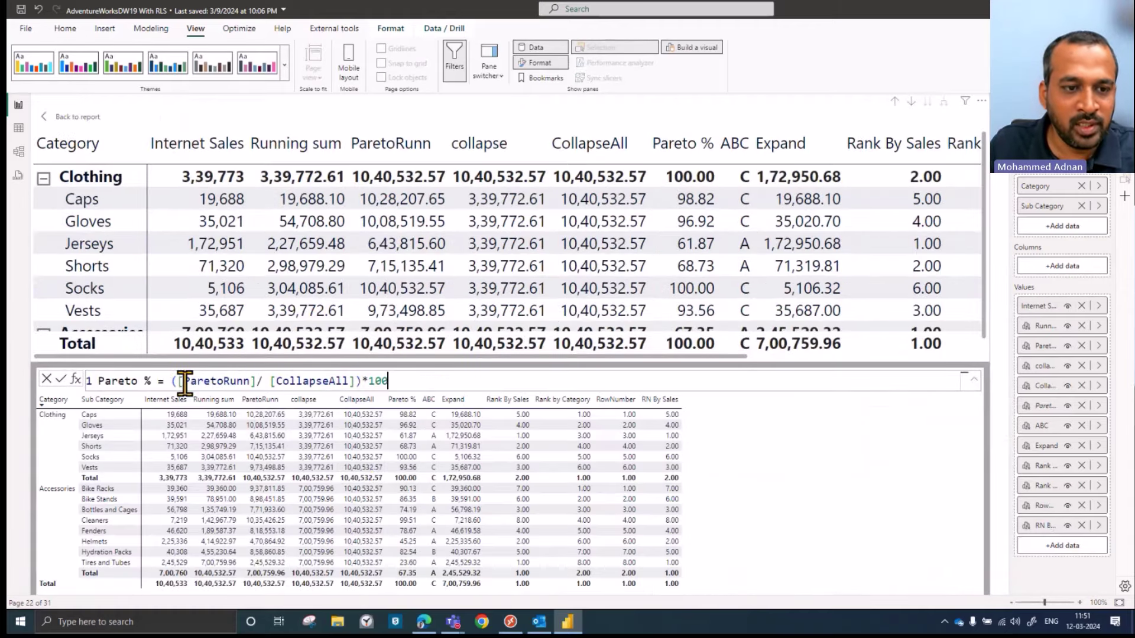
pyautogui.moveTo(183, 381); pyautogui.dragTo(339, 381)
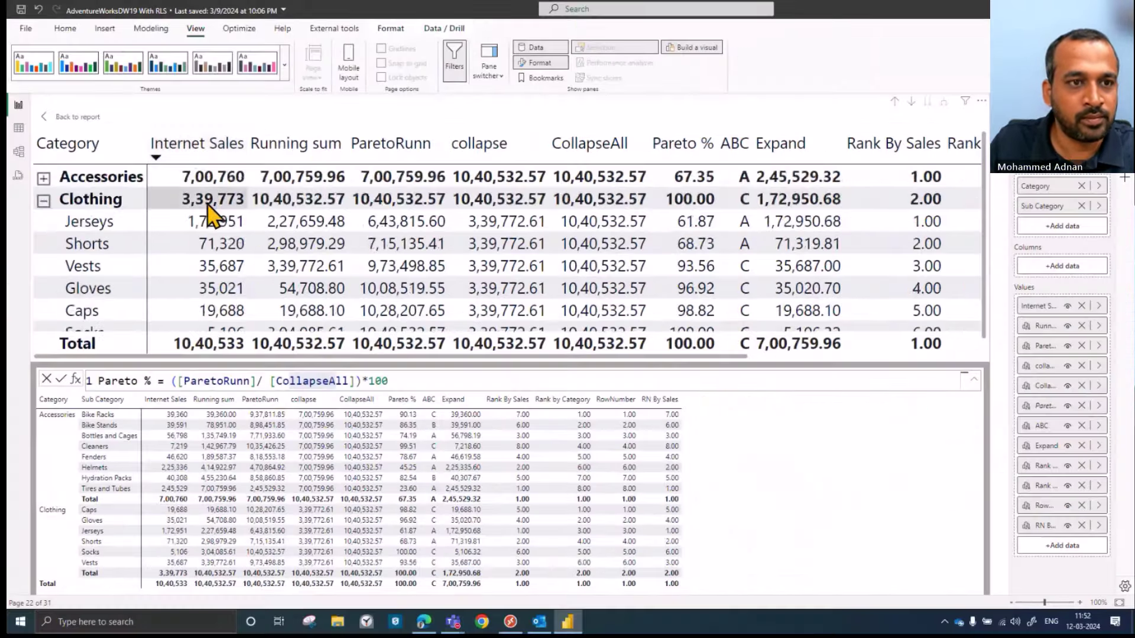
pyautogui.click(290, 115)
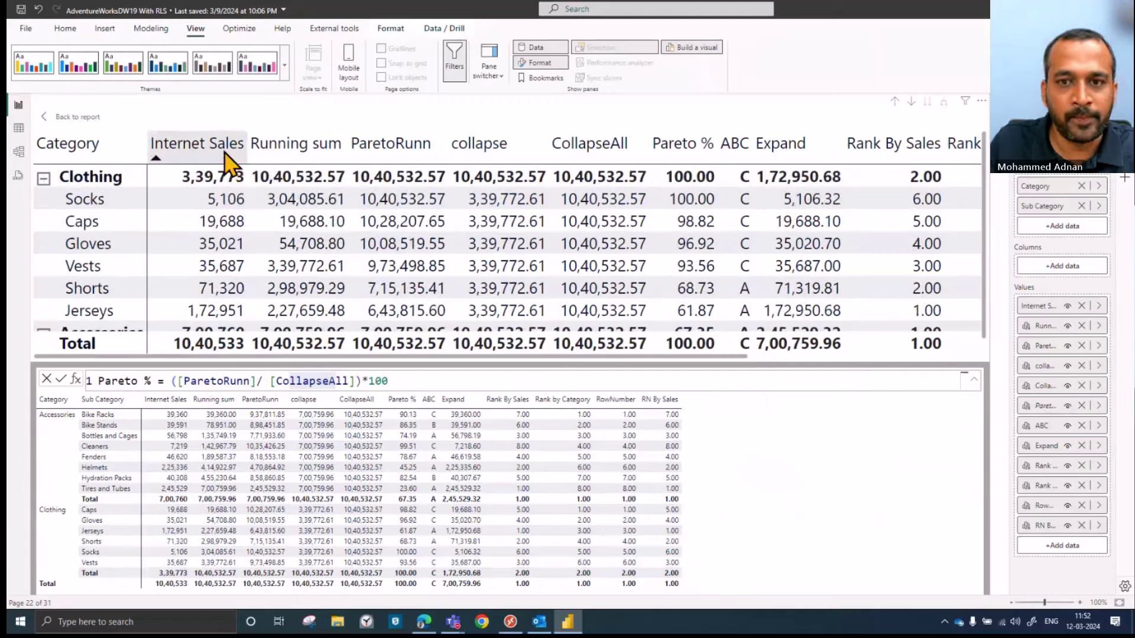
pyautogui.click(224, 152)
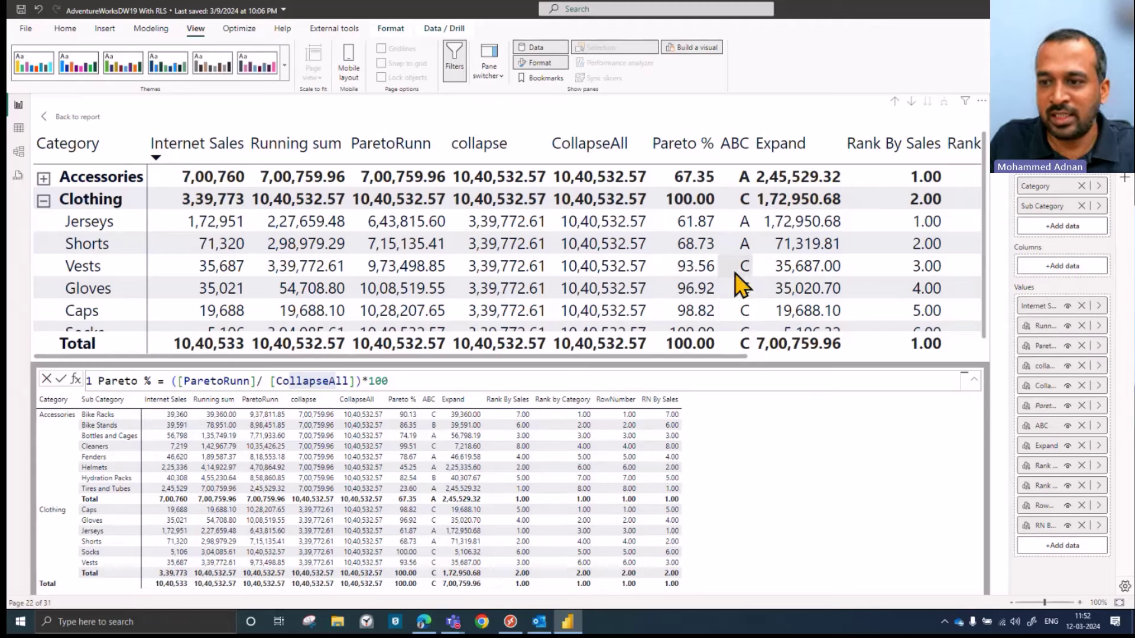
# Open the ABC calculation, examine its SWITCH conditions on Pareto % for classes A, B and C, and return to the report.
pyautogui.click(1099, 427)
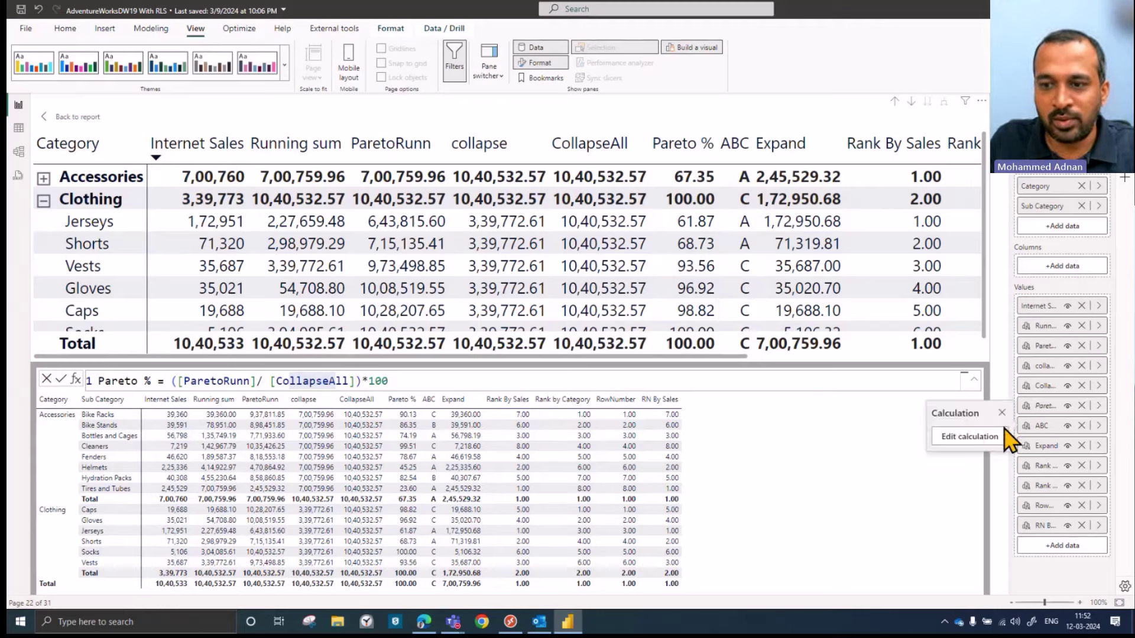
pyautogui.click(973, 439)
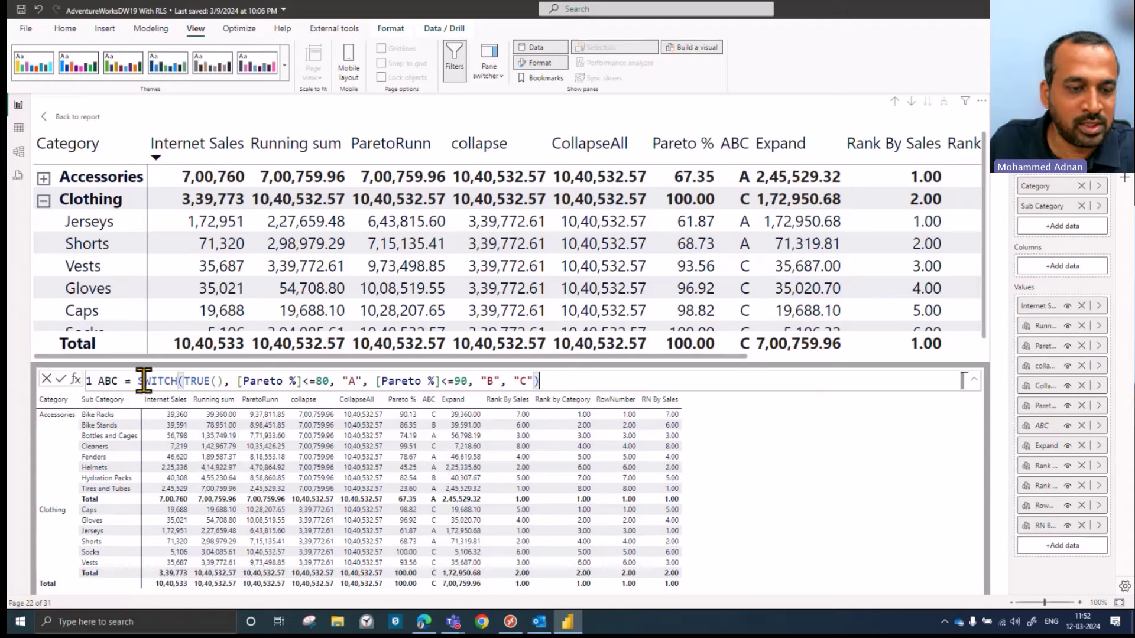
pyautogui.click(188, 381)
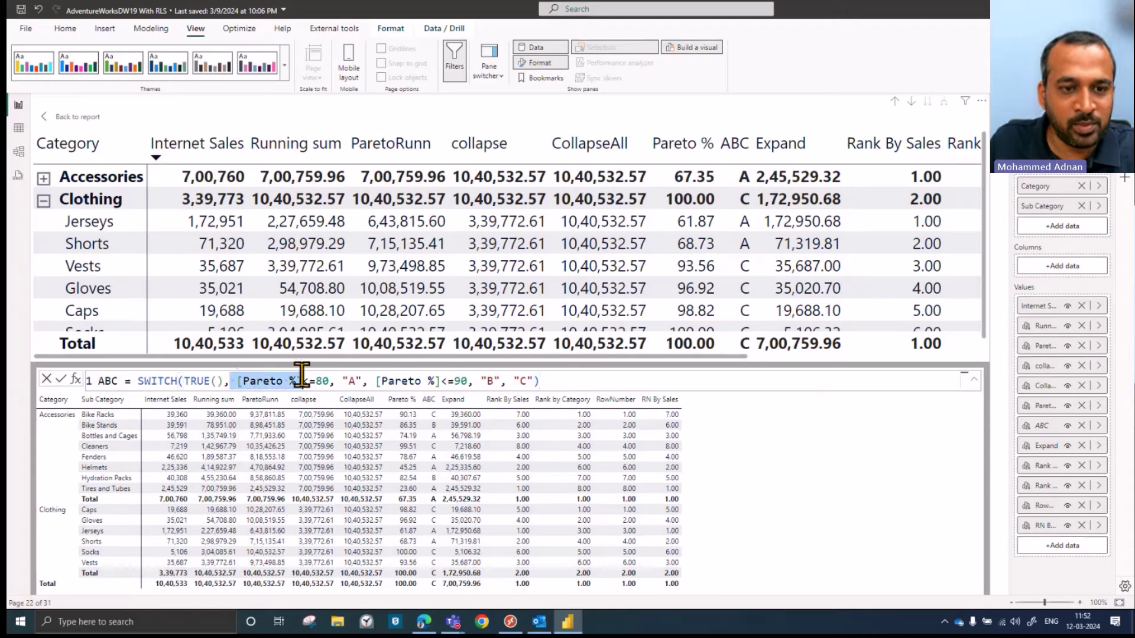
pyautogui.doubleClick(323, 381)
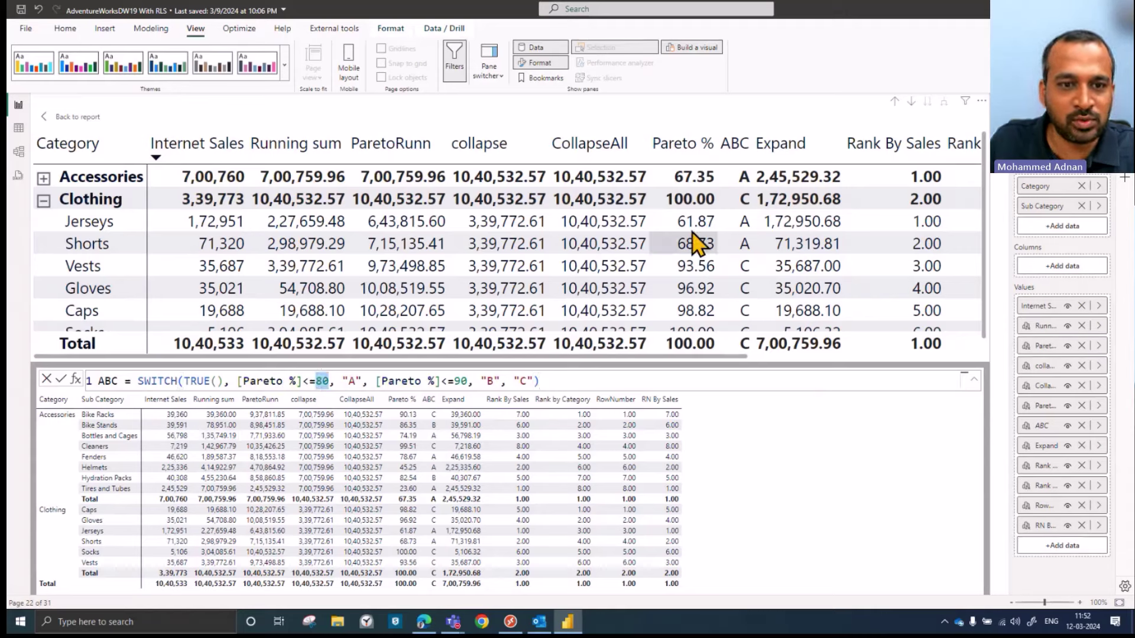
pyautogui.click(362, 382)
pyautogui.moveTo(385, 382); pyautogui.dragTo(455, 382)
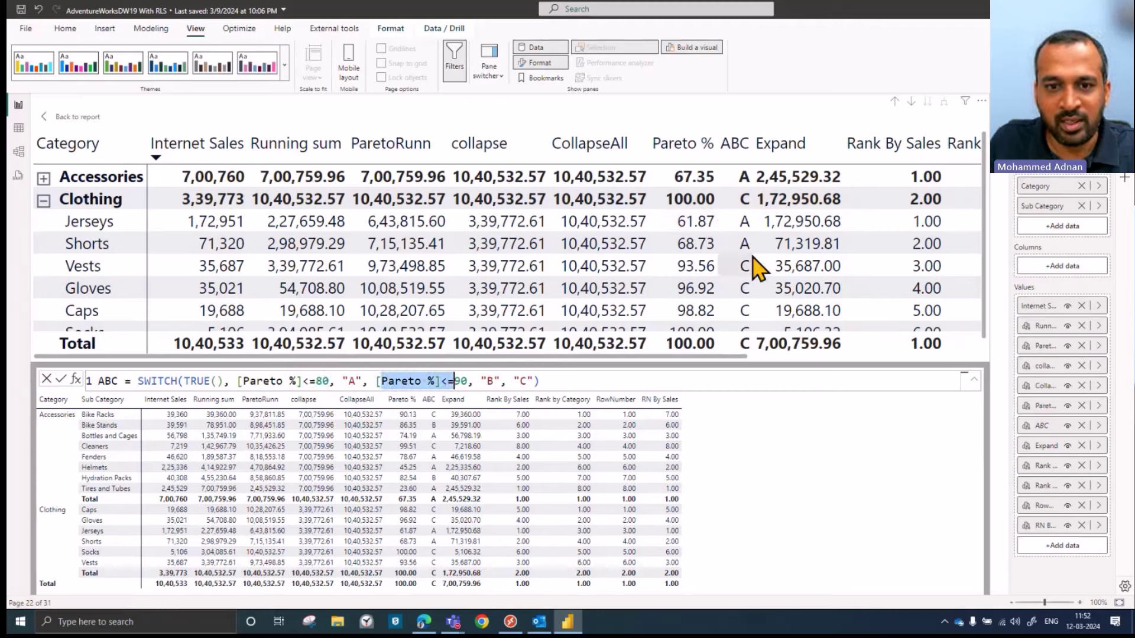
pyautogui.doubleClick(520, 381)
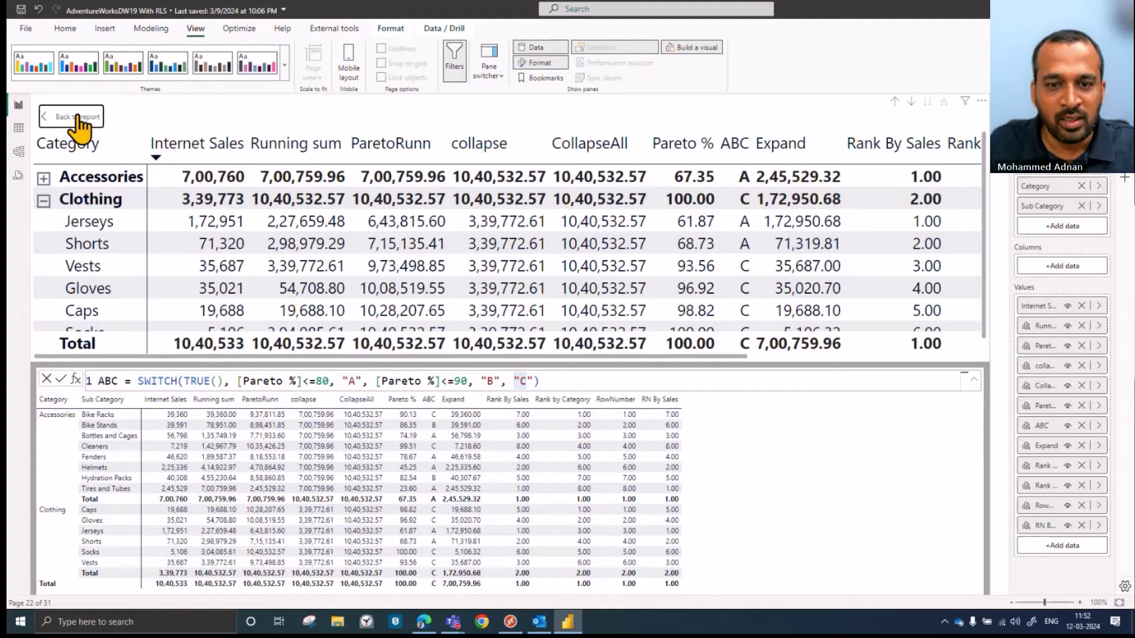
pyautogui.keyDown('ctrl'); pyautogui.click(47, 116); pyautogui.keyUp('ctrl')
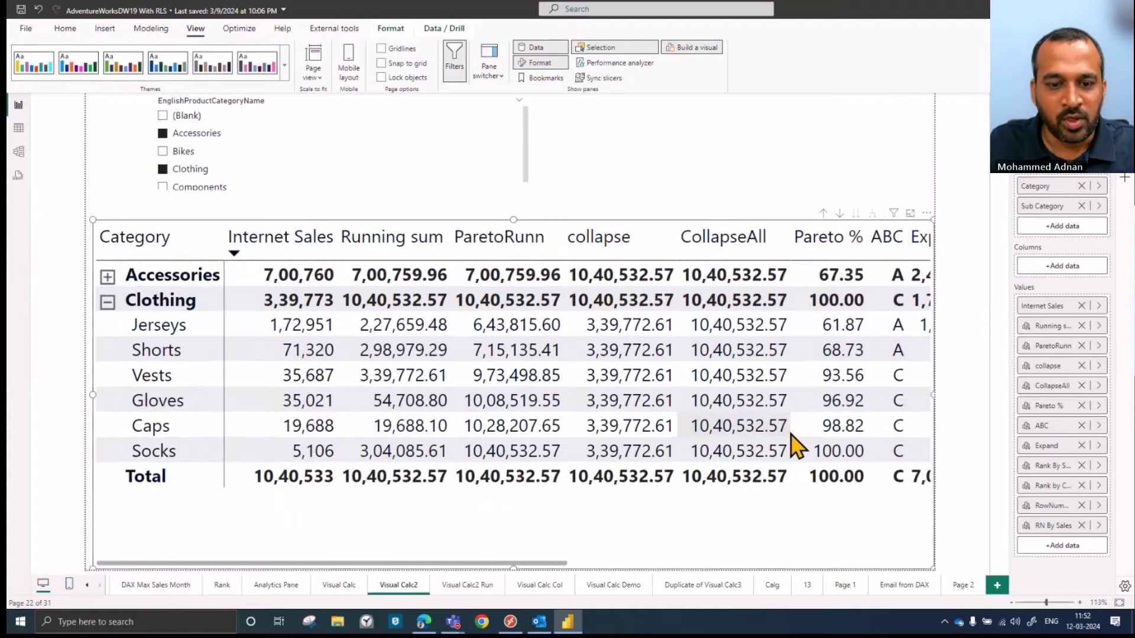
# On the Visual Calc2 Run page, compare Rank by Category and Rank by Sales under ascending Category and descending Internet Sales sorting.
pyautogui.click(475, 586)
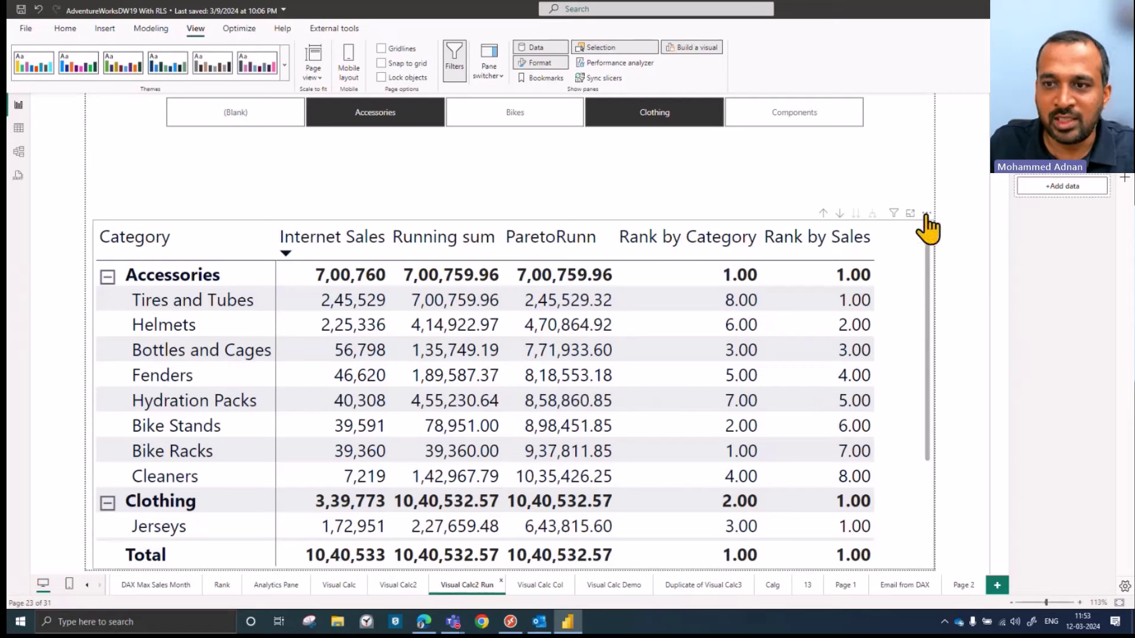
pyautogui.click(927, 213)
pyautogui.click(894, 299)
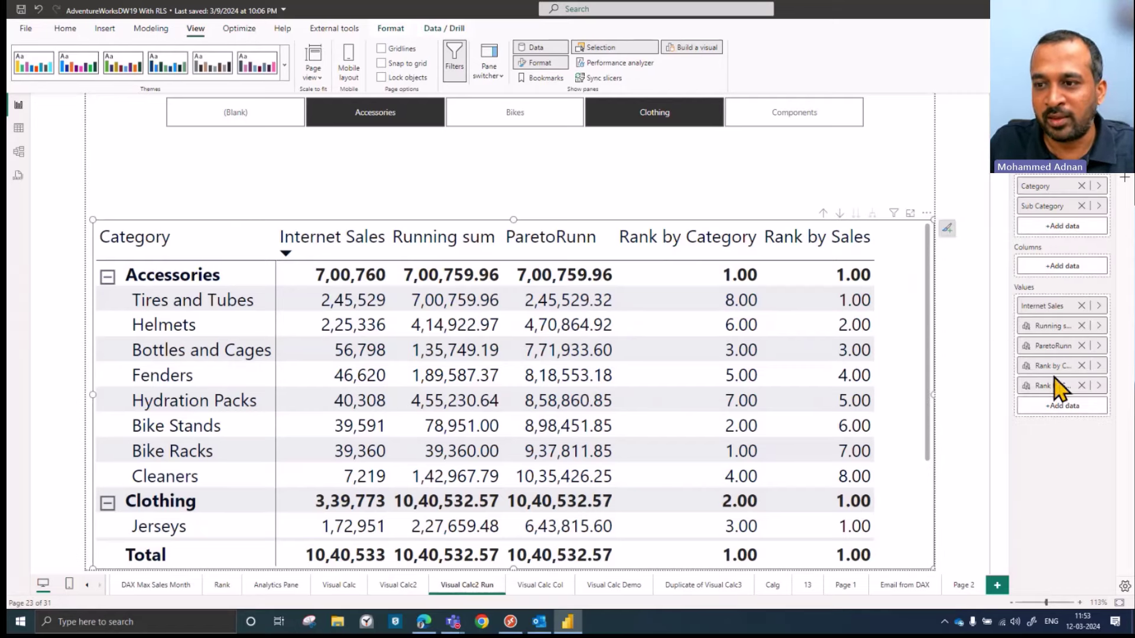
pyautogui.click(1099, 366)
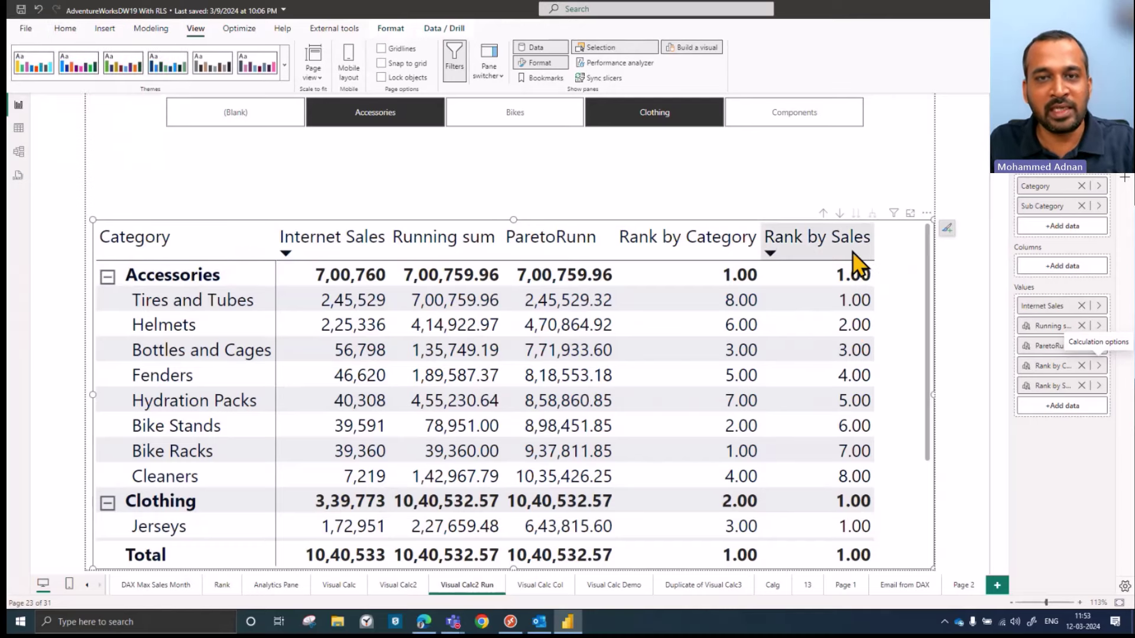
pyautogui.click(163, 235)
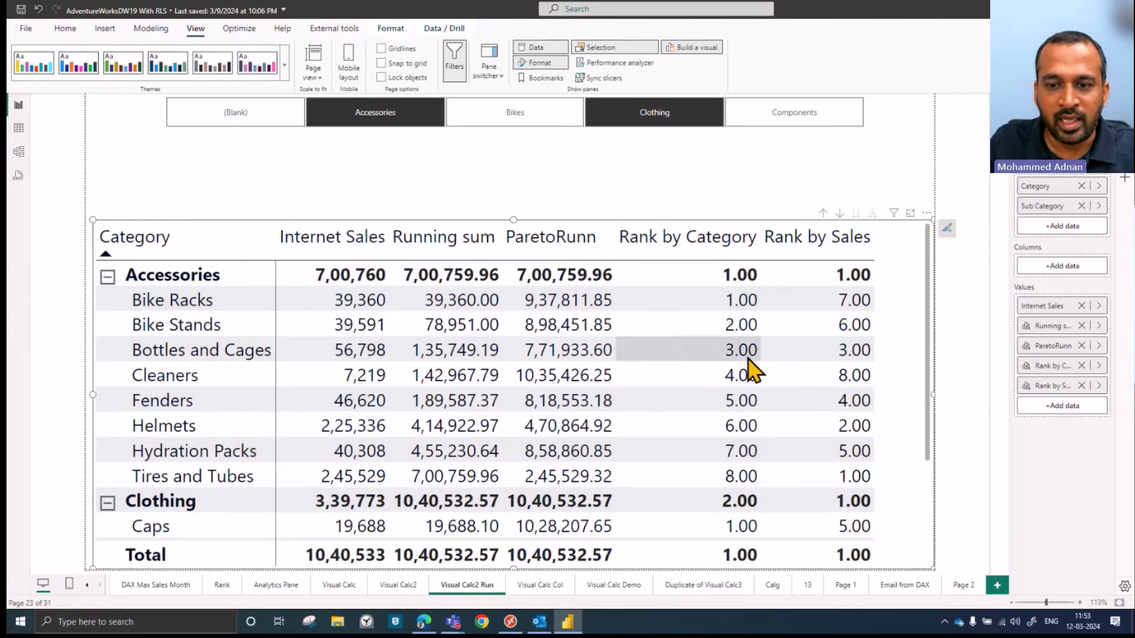
pyautogui.scroll(-3, 752, 367)
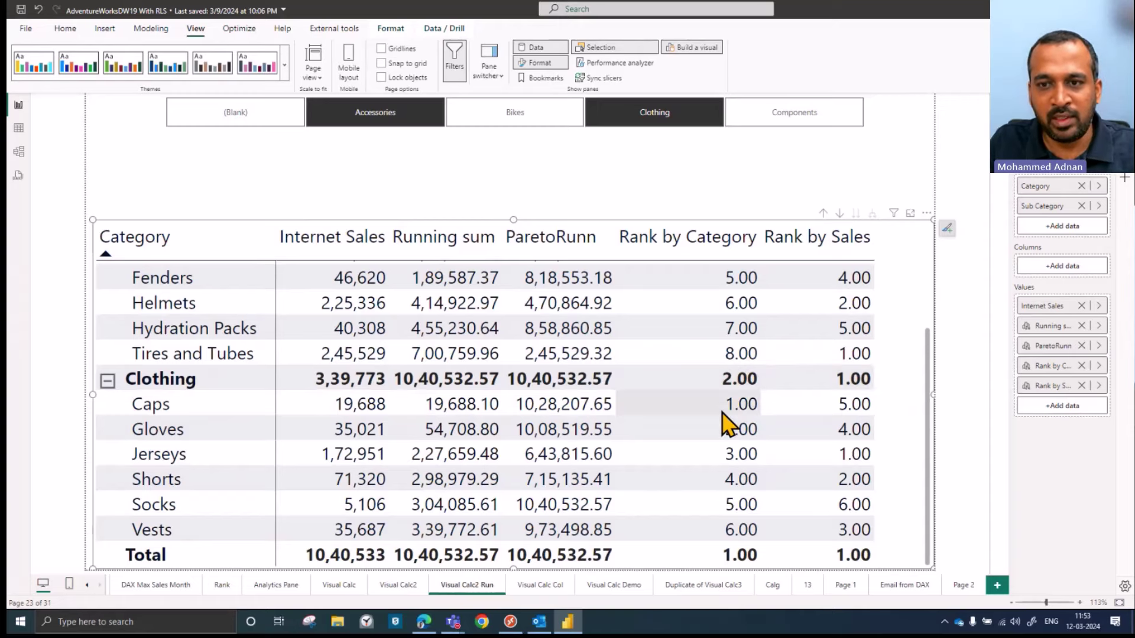
pyautogui.scroll(1, 722, 390)
pyautogui.scroll(3, 728, 399)
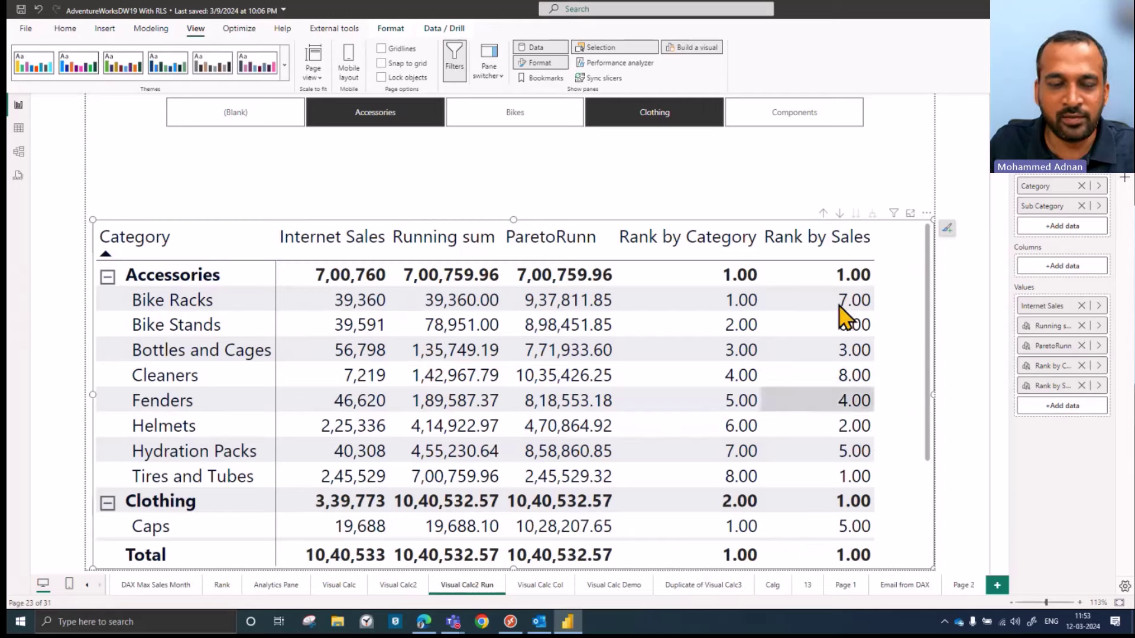
pyautogui.click(351, 260)
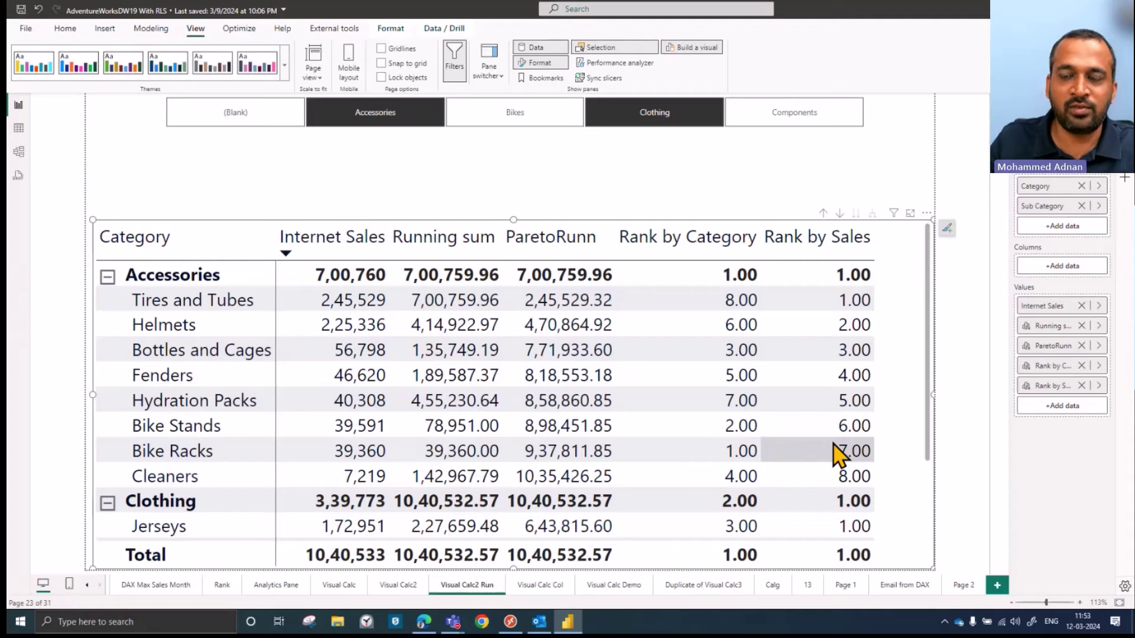
# Open the Rank by Category calculation for editing and examine the Ties argument of its RANK function.
pyautogui.click(1100, 382)
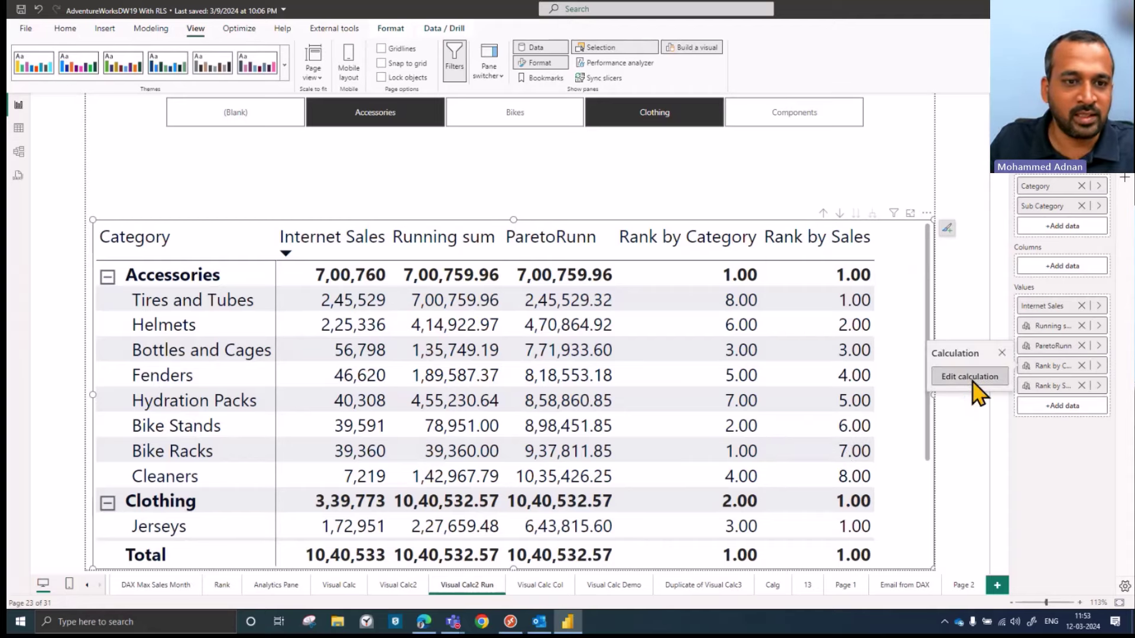
pyautogui.click(970, 379)
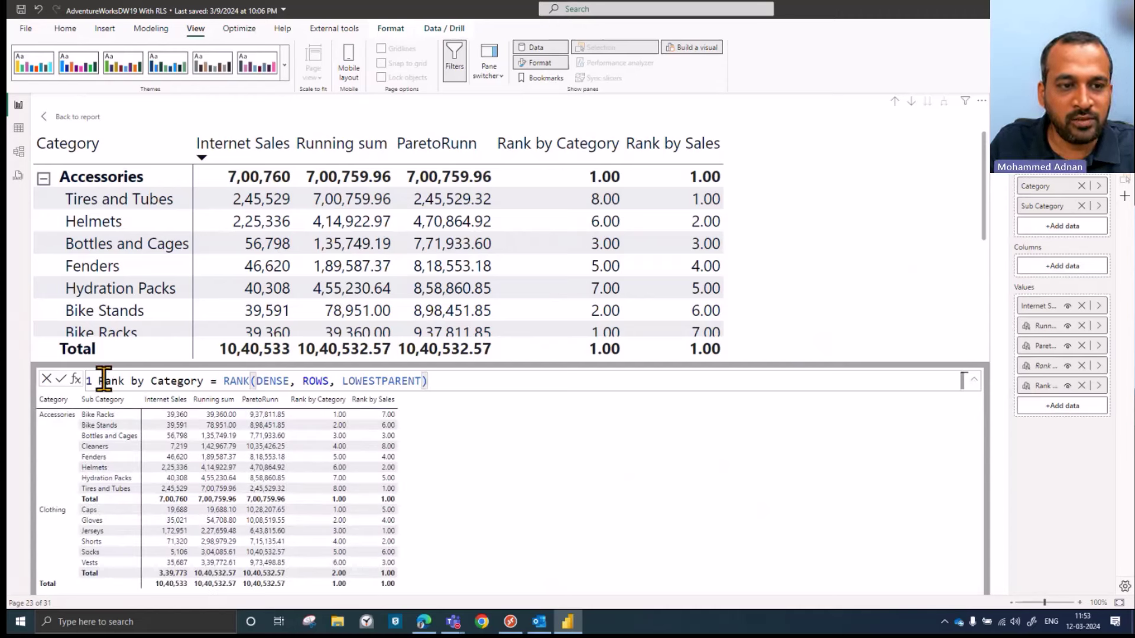
pyautogui.moveTo(98, 381); pyautogui.dragTo(289, 381)
pyautogui.click(237, 381)
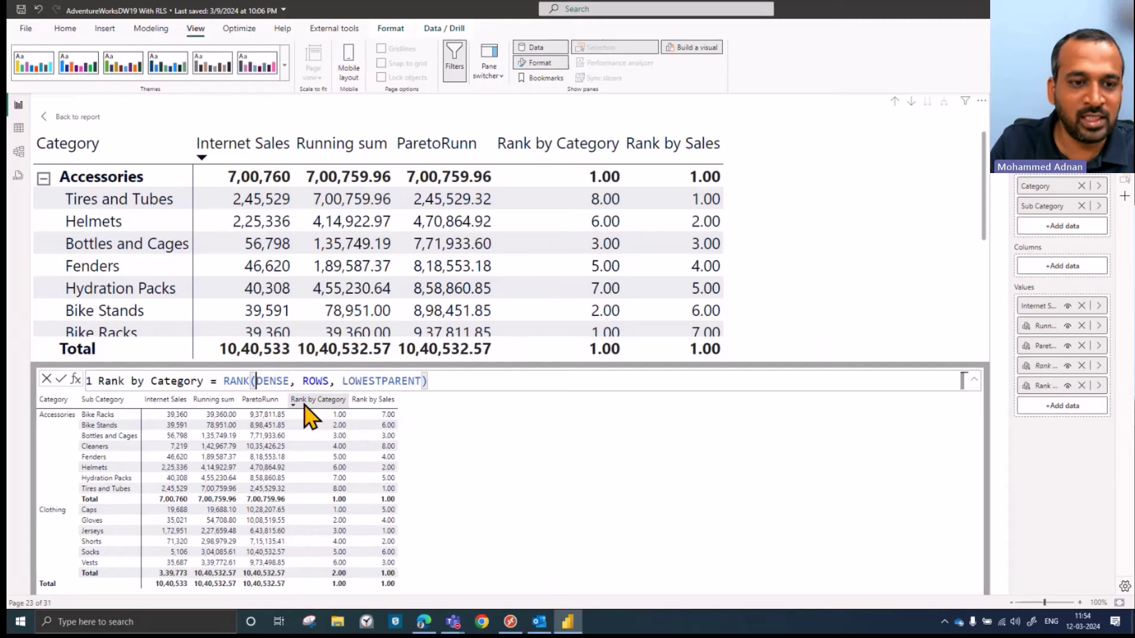
pyautogui.press('Left')
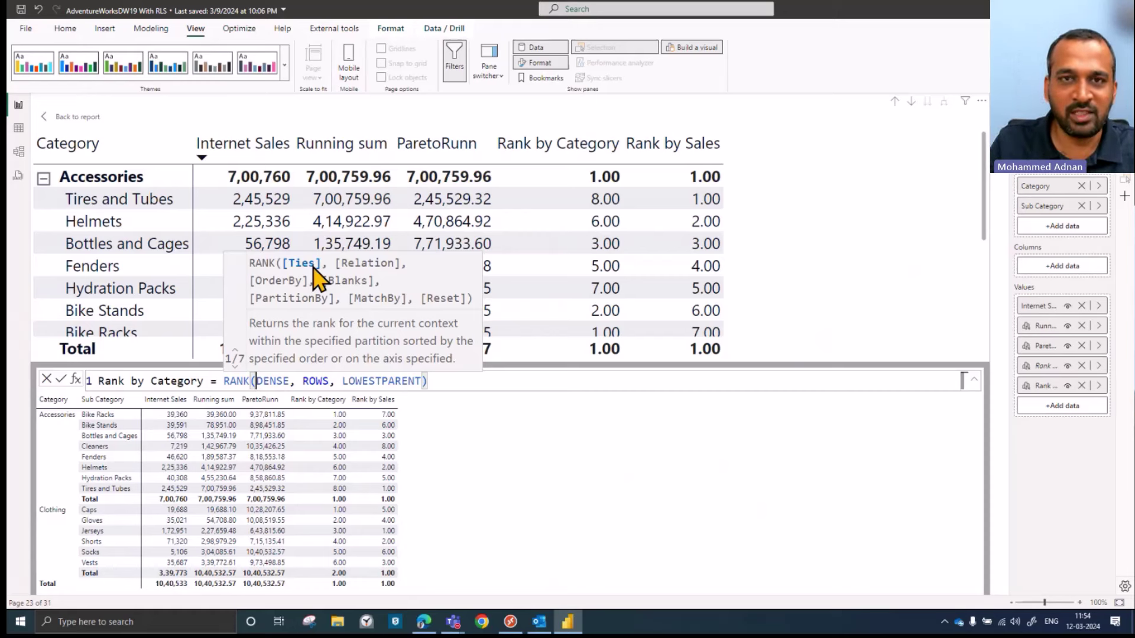
# Sort the matrix by Category ascending and check the Rank by Category values against the subcategory order within Accessories.
pyautogui.press('Right')
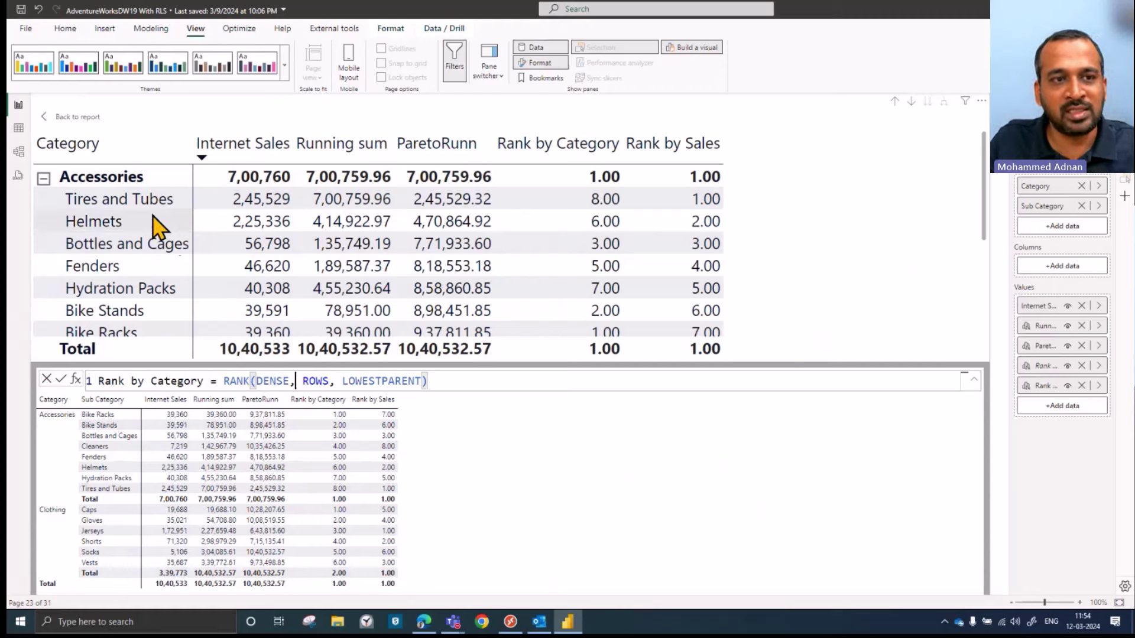
pyautogui.scroll(-5, 178, 260)
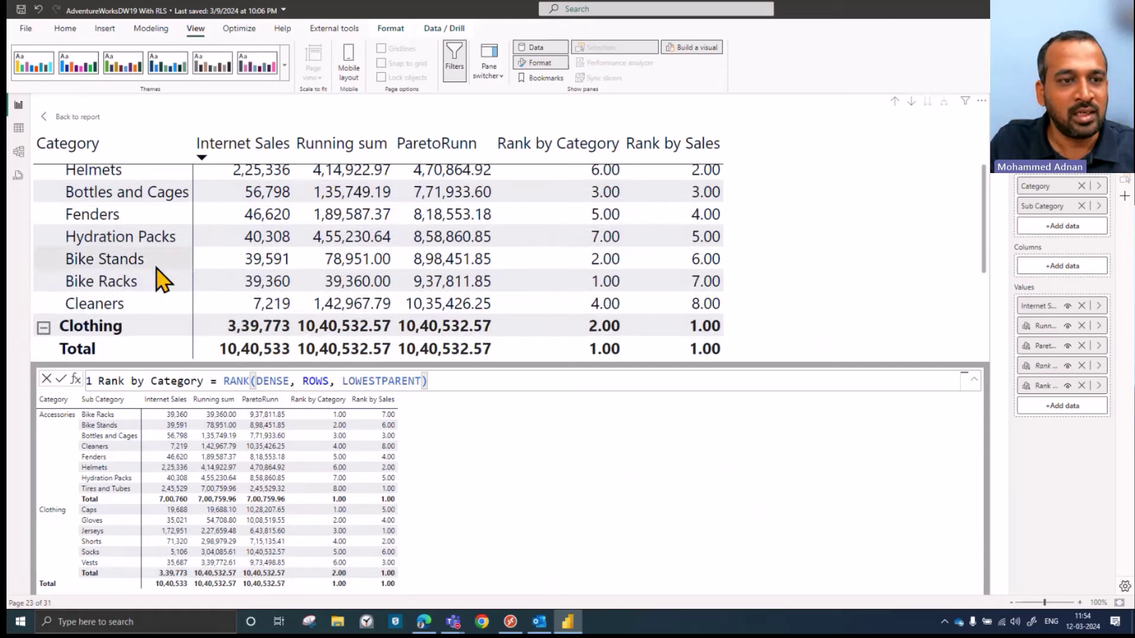
pyautogui.scroll(5, 603, 254)
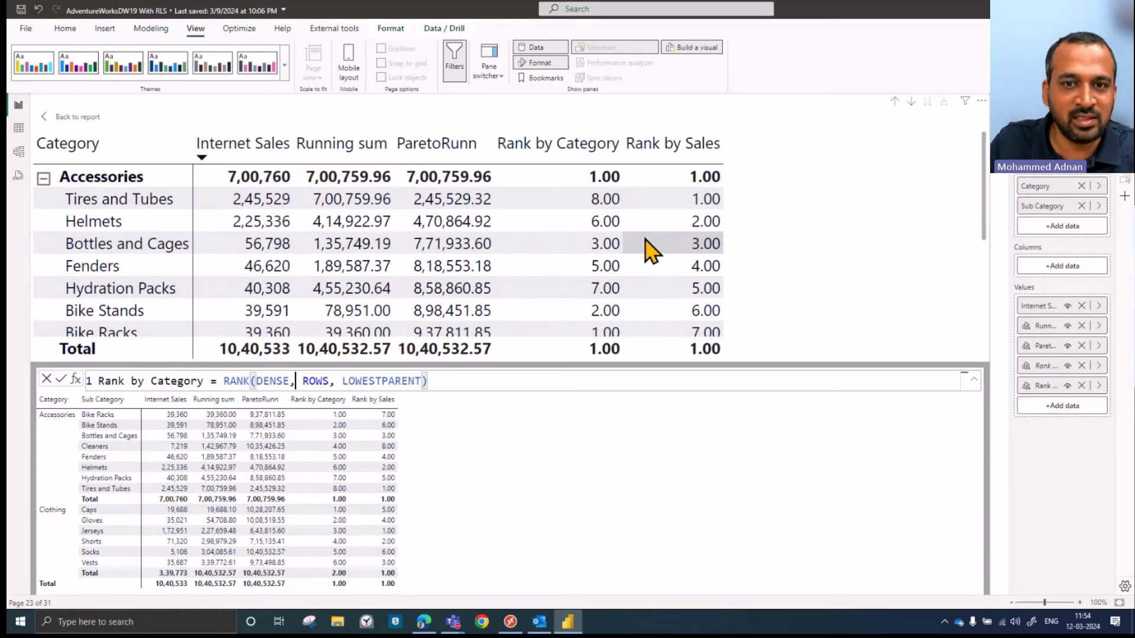
pyautogui.click(130, 155)
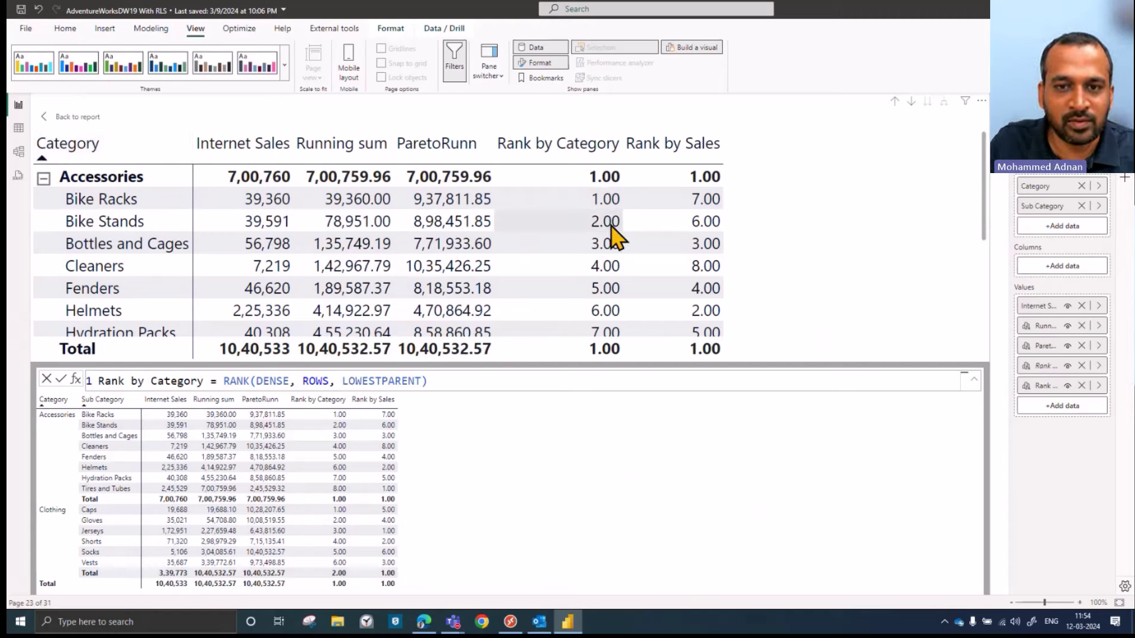
pyautogui.scroll(-2, 614, 272)
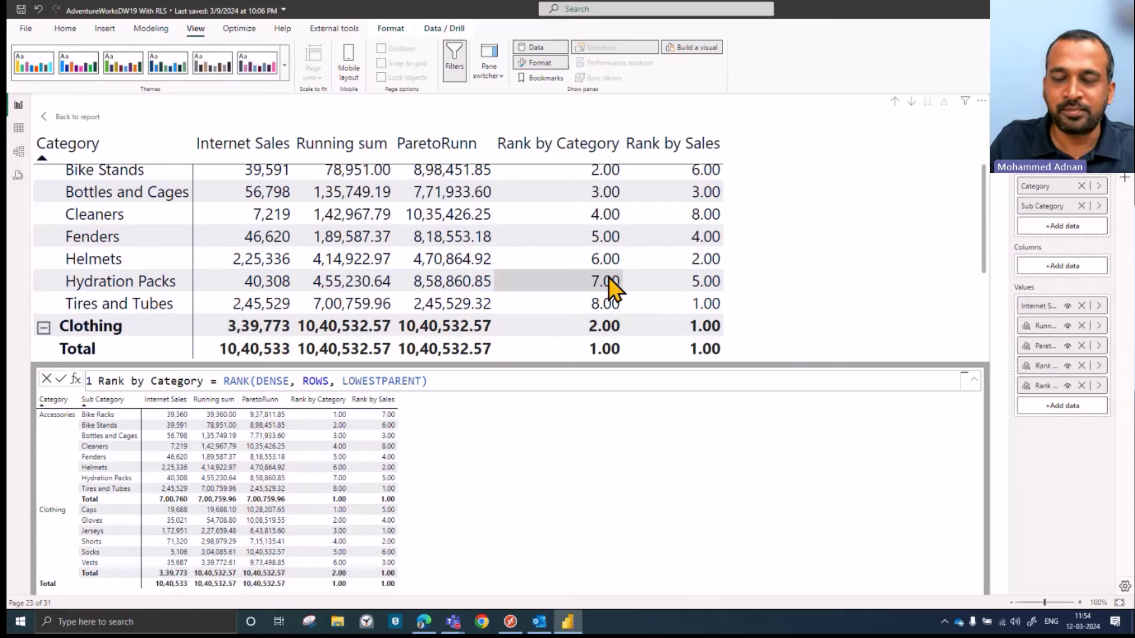
# Open the Rank by Sales calculation for editing and examine its DENSE argument and its ORDERBY clause on Internet Sales, DESC.
pyautogui.click(1098, 384)
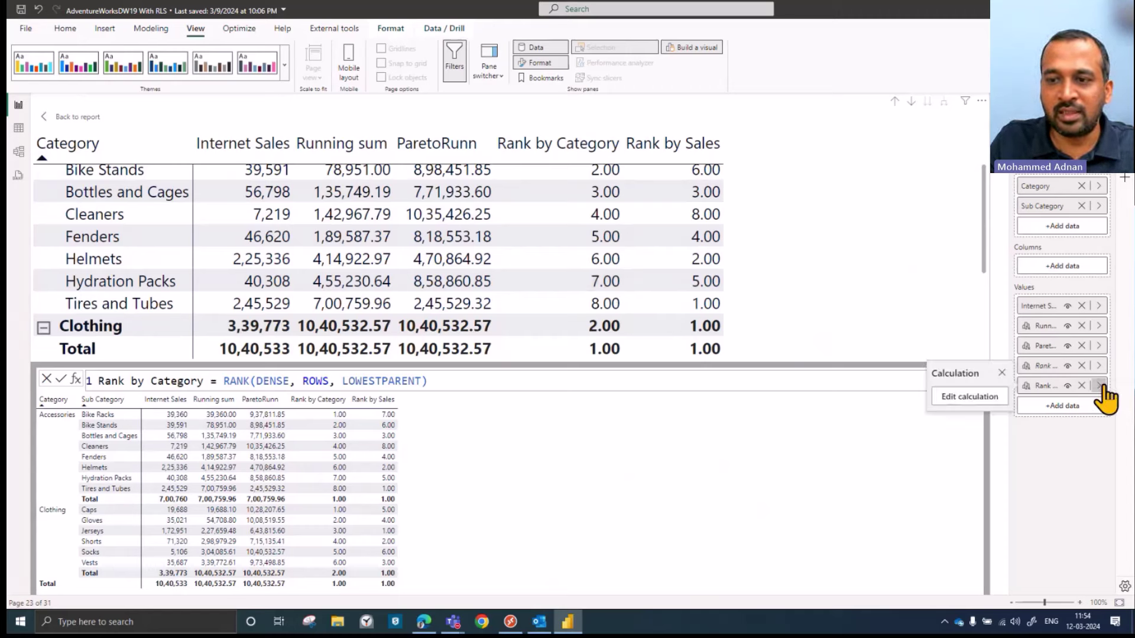
pyautogui.click(994, 405)
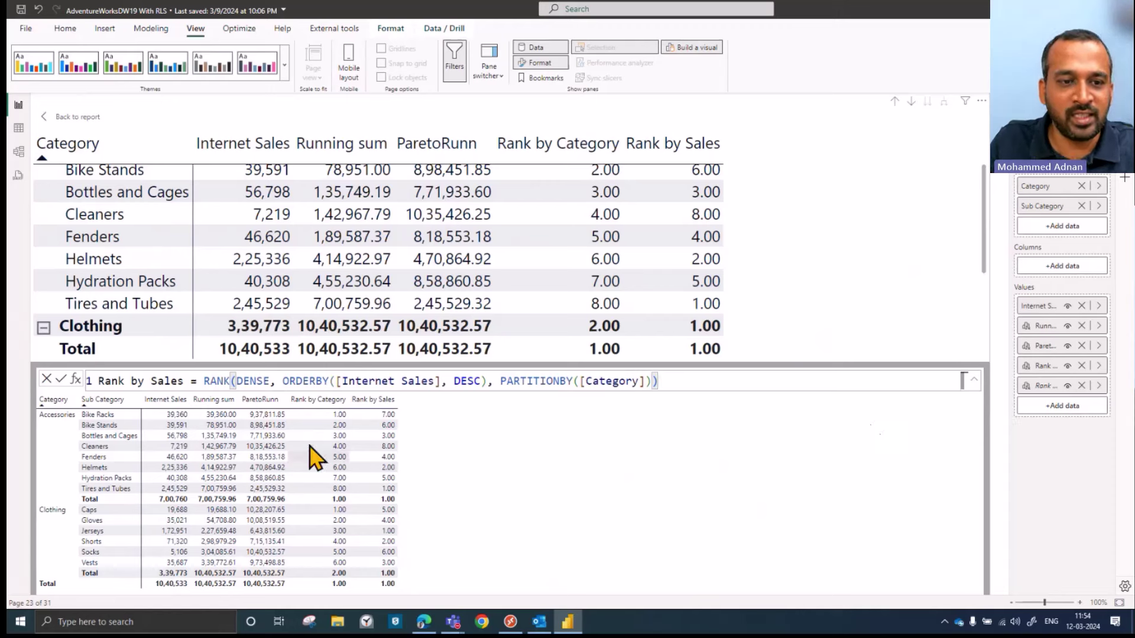
pyautogui.doubleClick(252, 381)
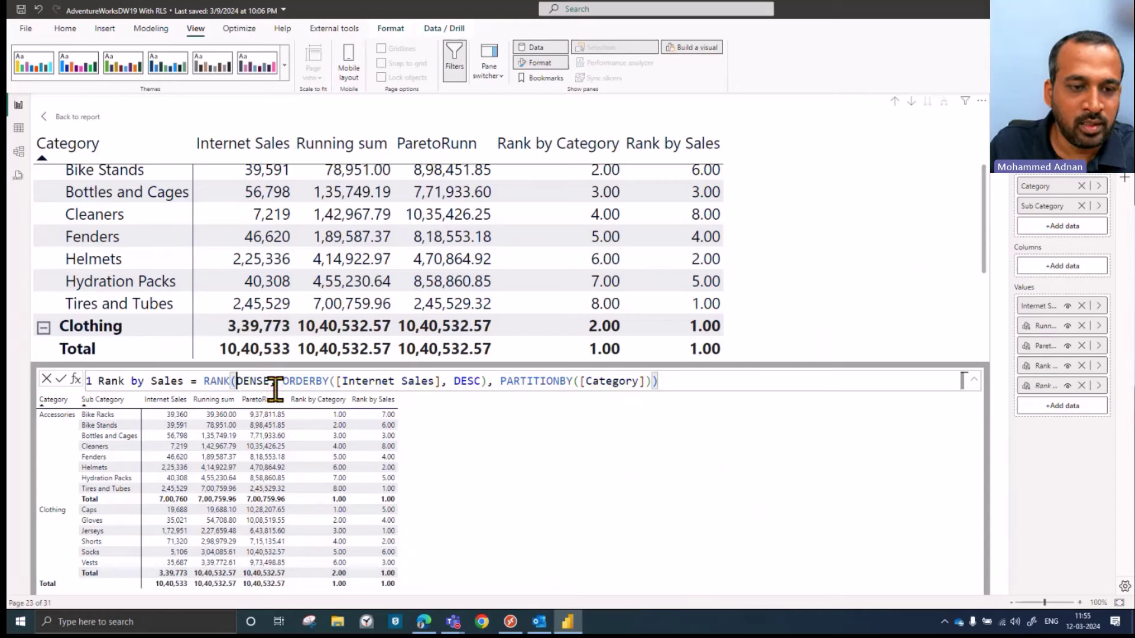
pyautogui.click(275, 382)
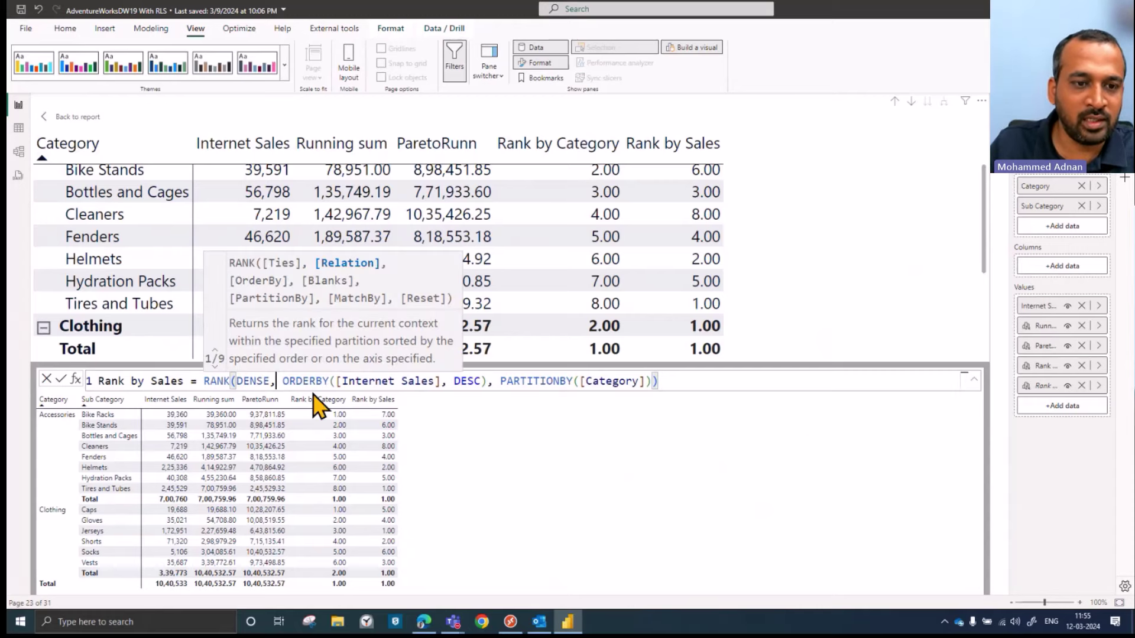
pyautogui.hotkey('ctrl', 'Right')
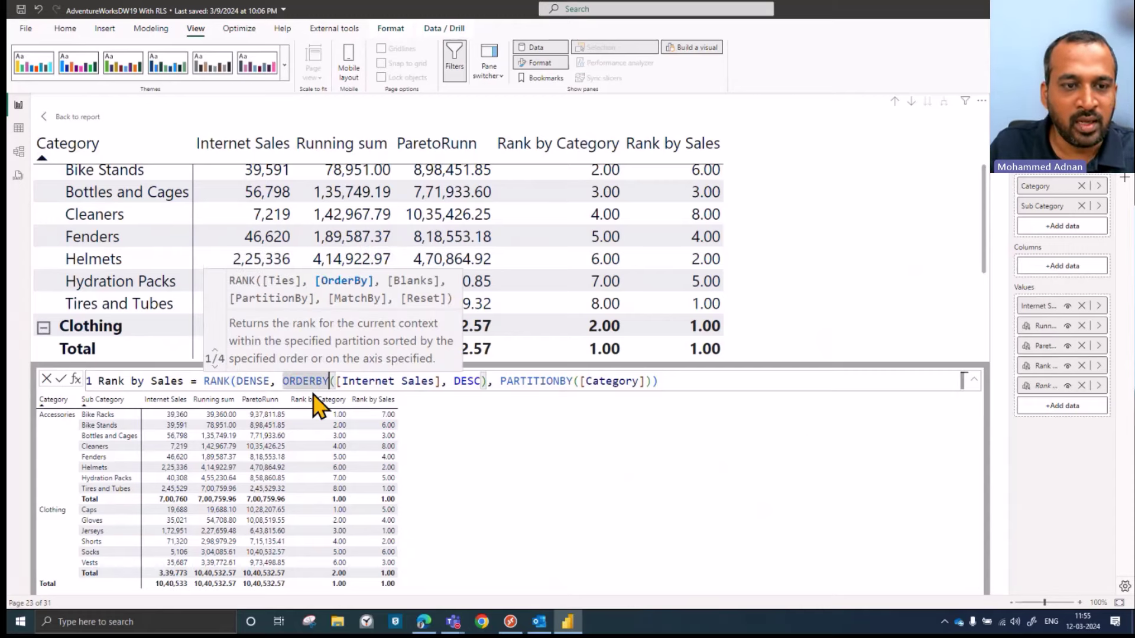
pyautogui.hotkey('ctrl', 'Left')
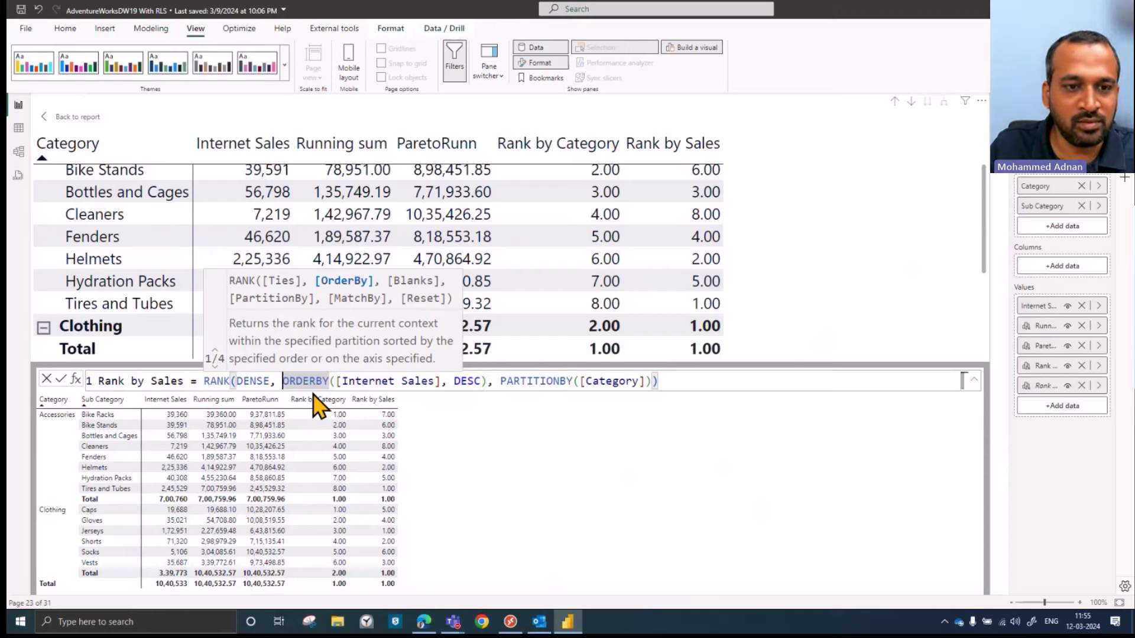
pyautogui.hotkey('ctrl', 'Right')
pyautogui.hotkey('ctrl', 'Right')
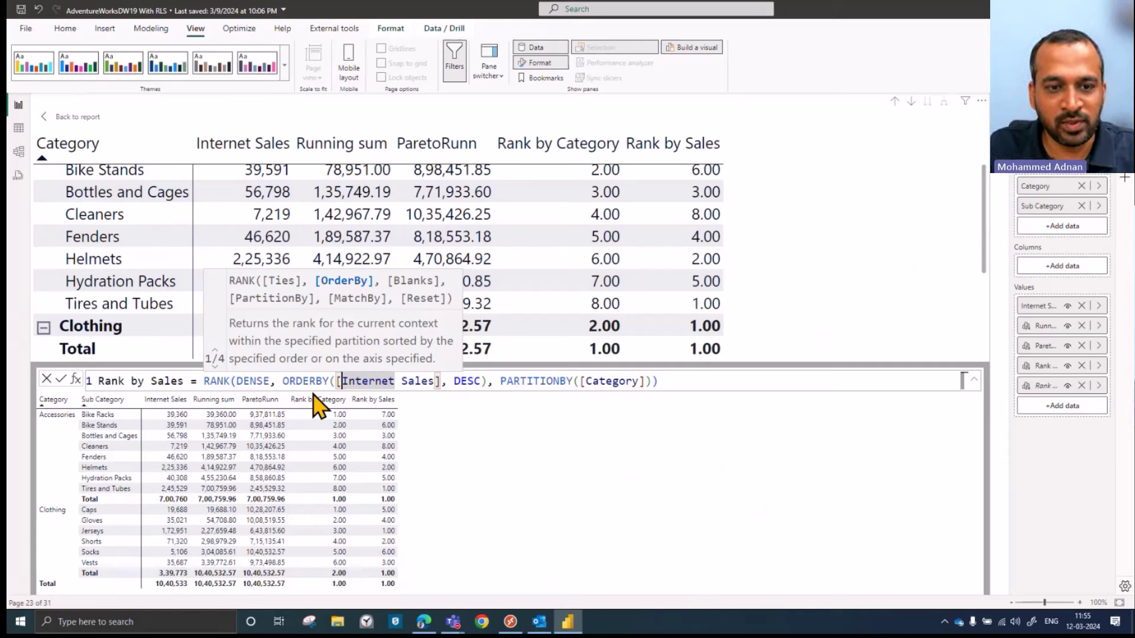
pyautogui.hotkey('ctrl', 'Right')
pyautogui.hotkey('ctrl', 'Right')
pyautogui.hotkey('ctrl', 'Right')
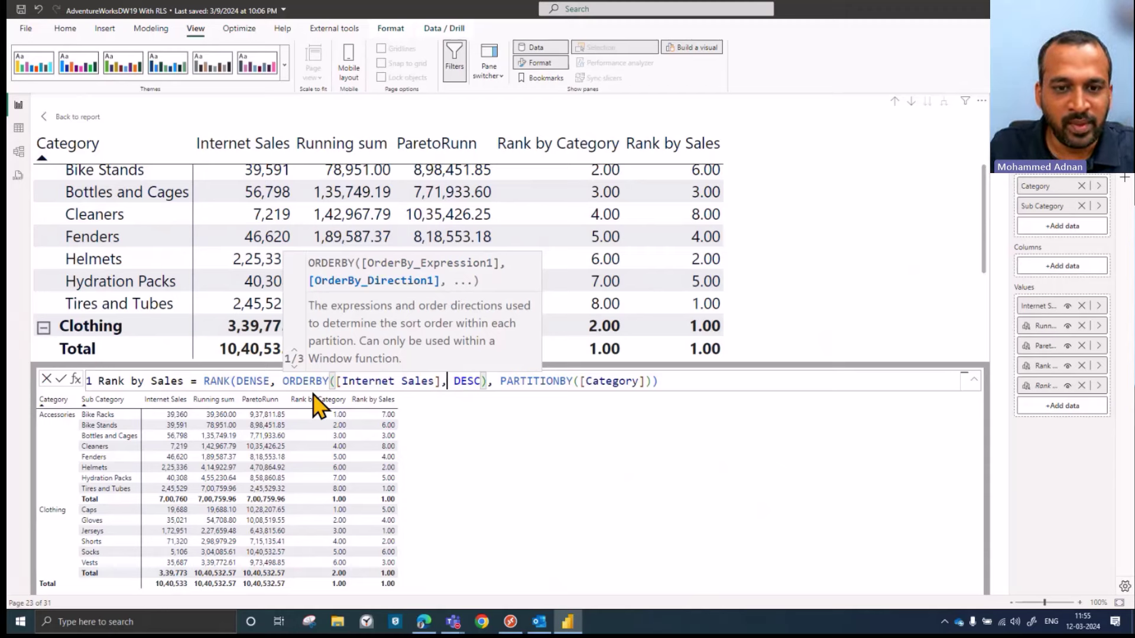
pyautogui.hotkey('ctrl', 'Right')
pyautogui.hotkey('ctrl', 'Right')
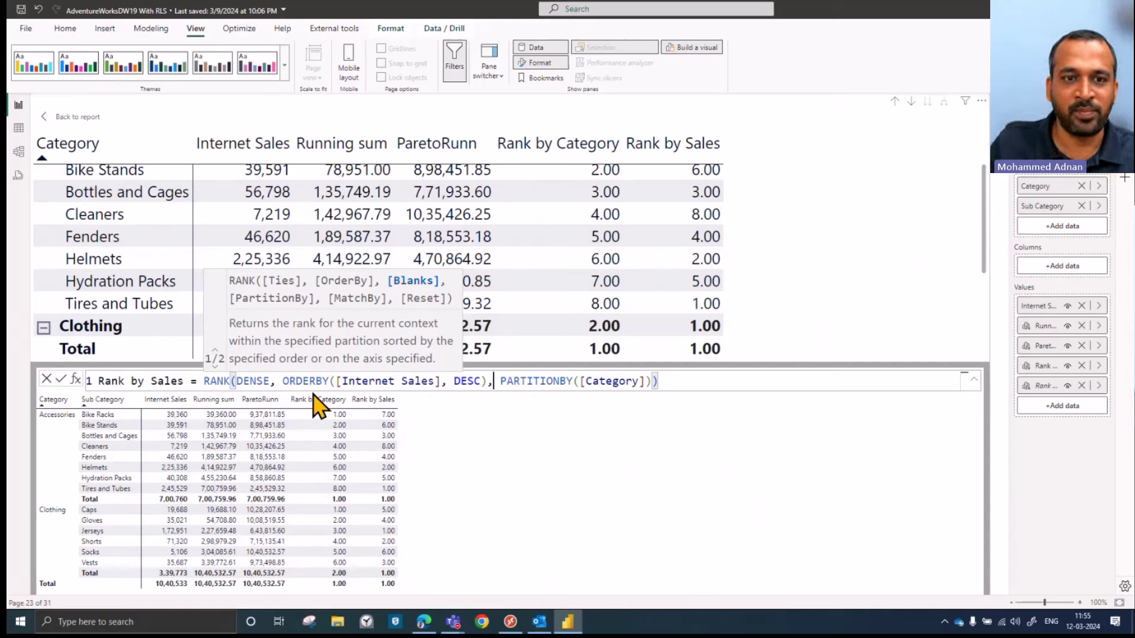
# Compare the ORDERBY and PARTITIONBY clauses in the Rank by Sales formula.
pyautogui.click(278, 381)
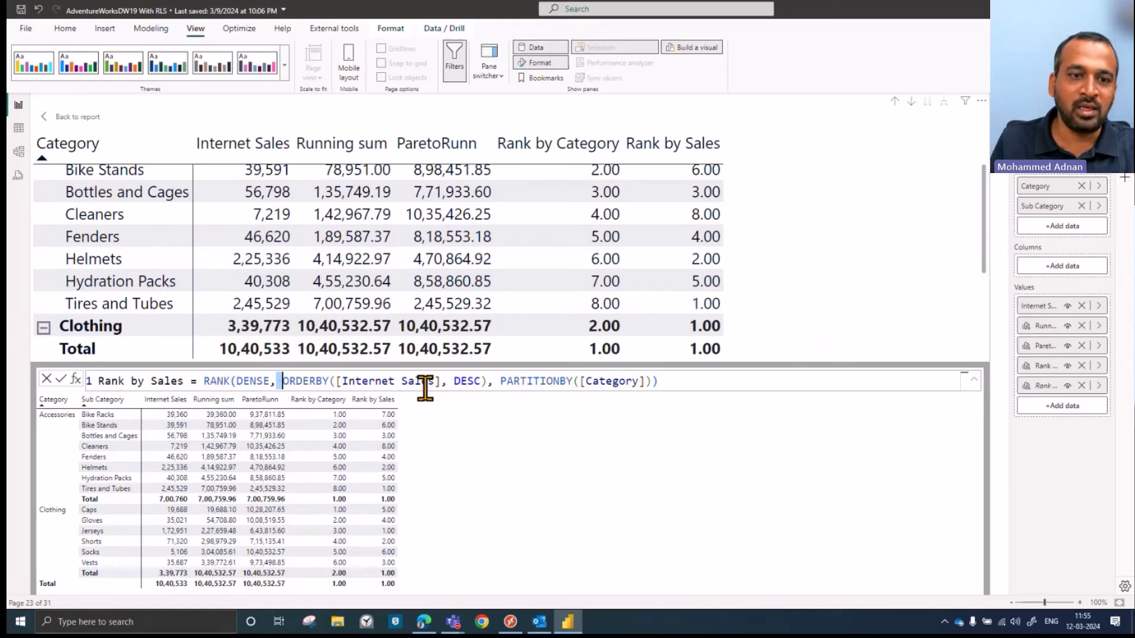
pyautogui.doubleClick(518, 381)
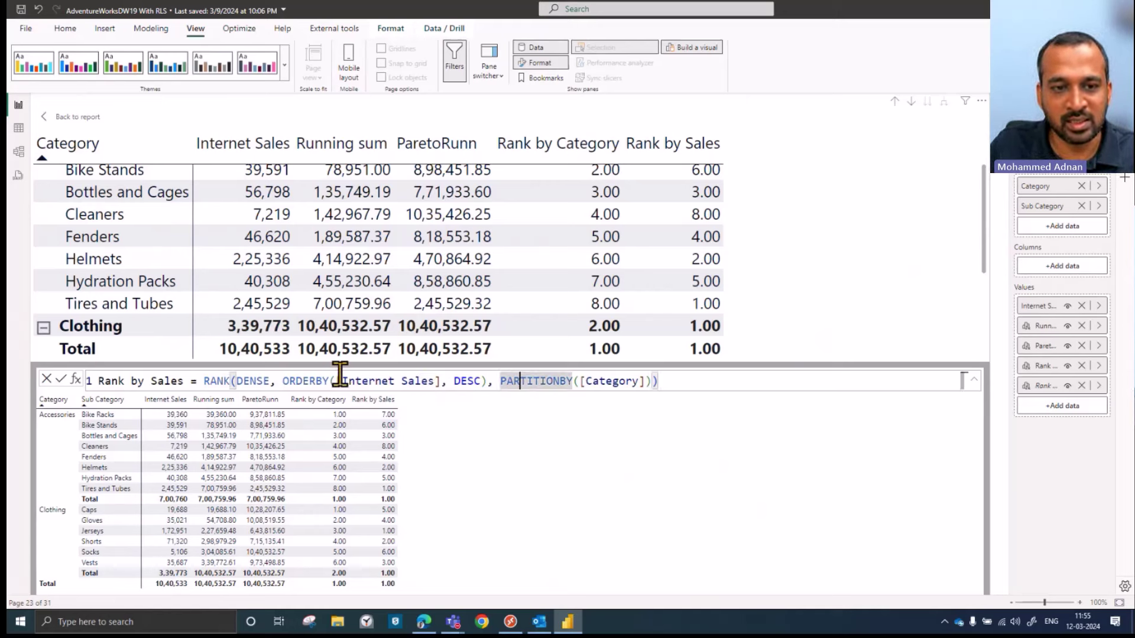
pyautogui.moveTo(304, 381); pyautogui.dragTo(591, 381)
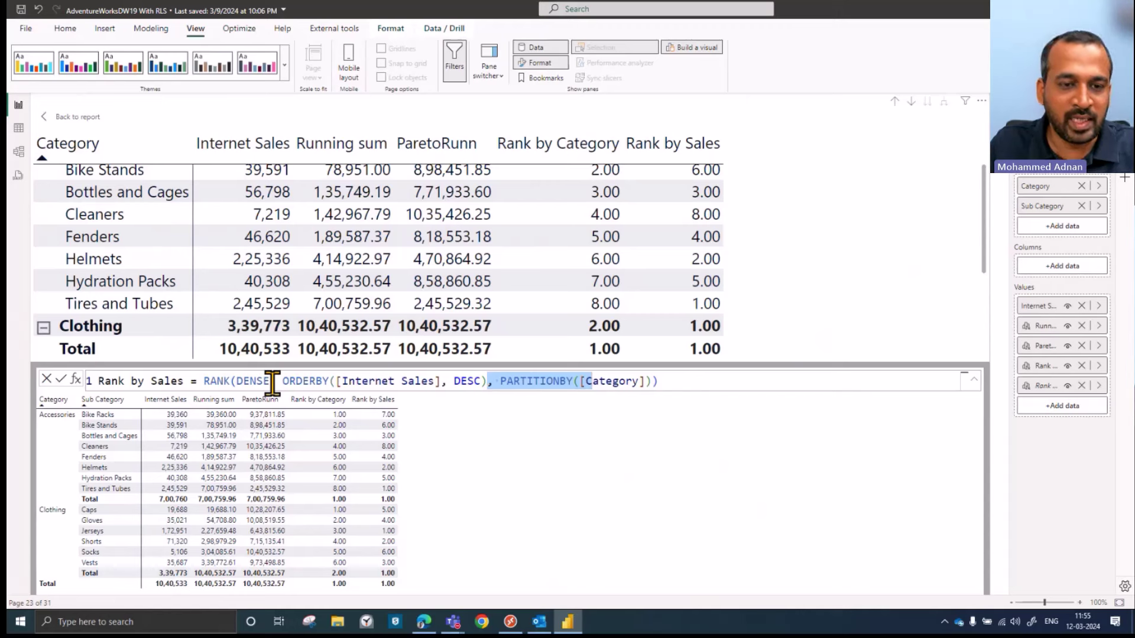
# Review the Rank by Sales arguments in order, from DENSE through the ORDERBY expression to the Category column in PARTITIONBY.
pyautogui.click(249, 382)
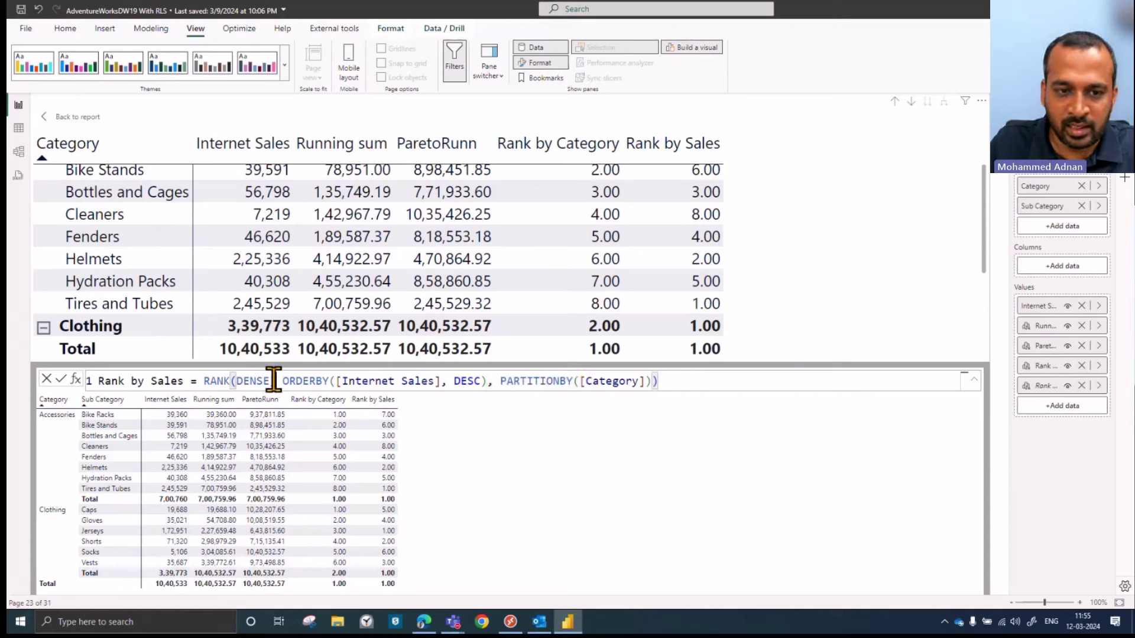
pyautogui.click(274, 381)
pyautogui.press('Right')
pyautogui.press('Right')
pyautogui.press('Right')
pyautogui.press('Right')
pyautogui.press('Right')
pyautogui.press('Right')
pyautogui.press('Right')
pyautogui.press('Right')
pyautogui.press('Right')
pyautogui.press('Right')
pyautogui.press('Right')
pyautogui.press('Right')
pyautogui.press('Right')
pyautogui.press('Right')
pyautogui.press('Right')
pyautogui.press('Right')
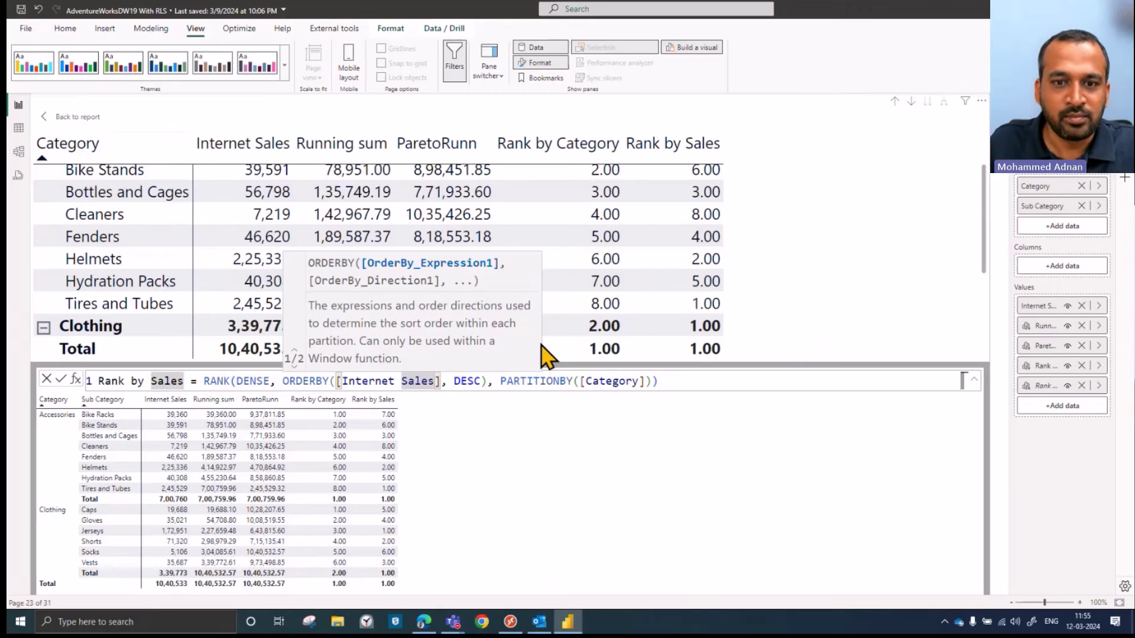
pyautogui.moveTo(580, 381); pyautogui.dragTo(634, 379)
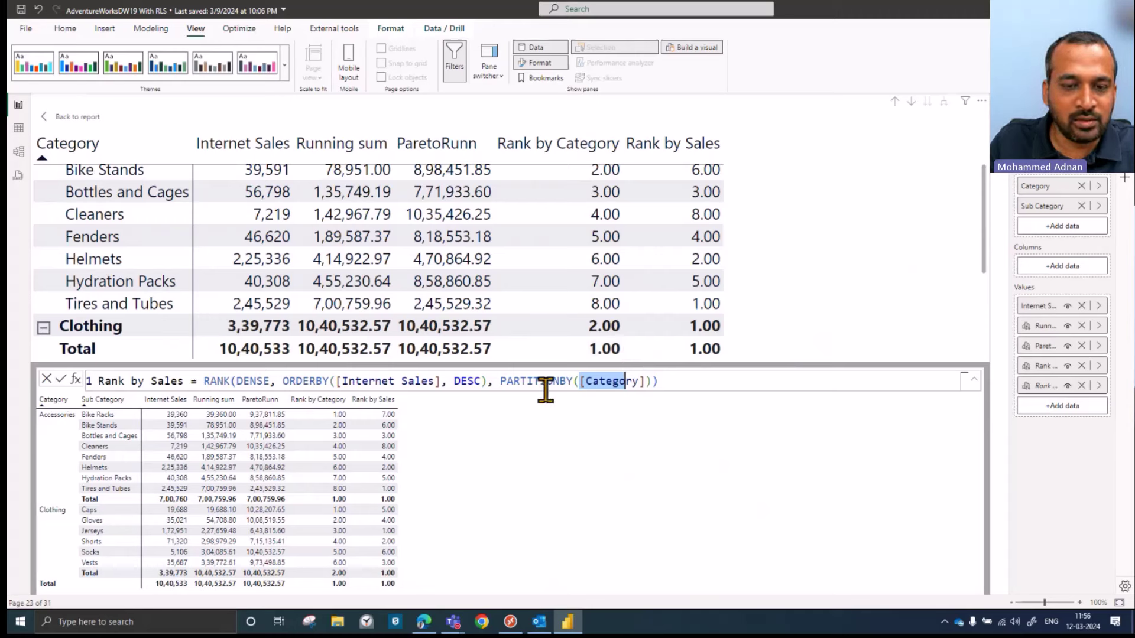
# Sort the matrix by Internet Sales descending and examine how Rank by Sales runs within Accessories and Clothing.
pyautogui.scroll(2, 705, 197)
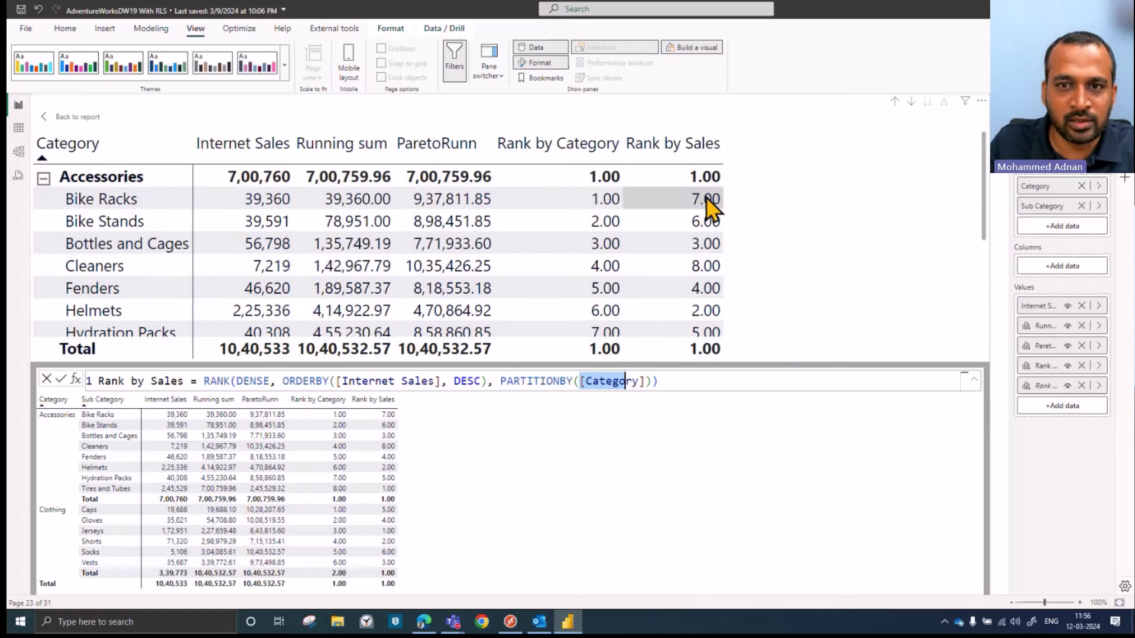
pyautogui.click(268, 145)
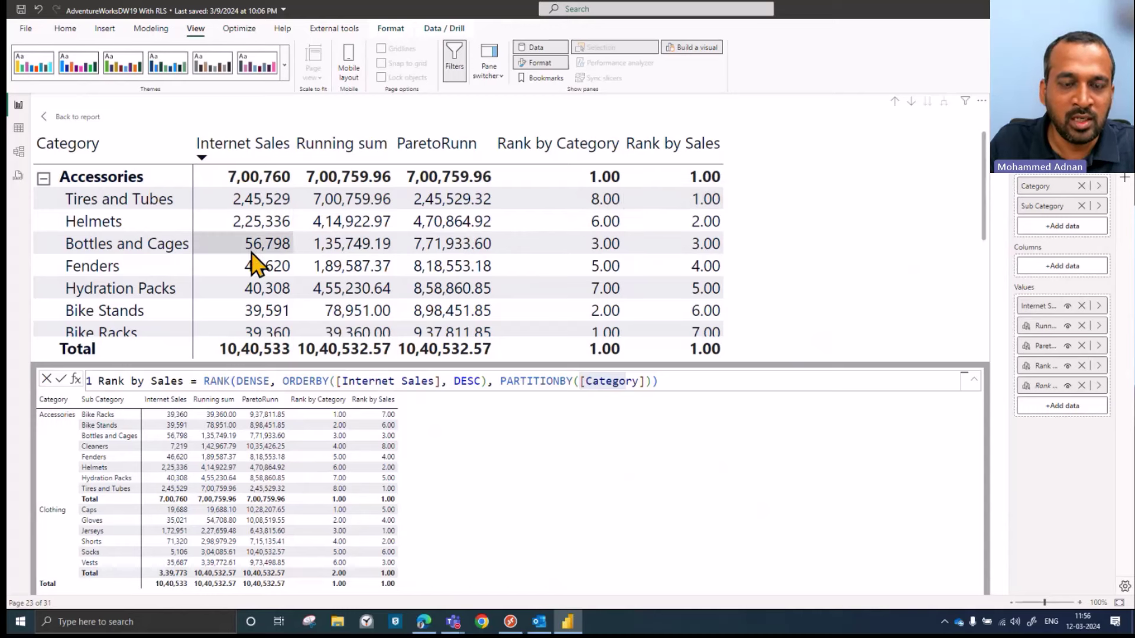
pyautogui.scroll(-3, 704, 259)
pyautogui.scroll(-3, 697, 253)
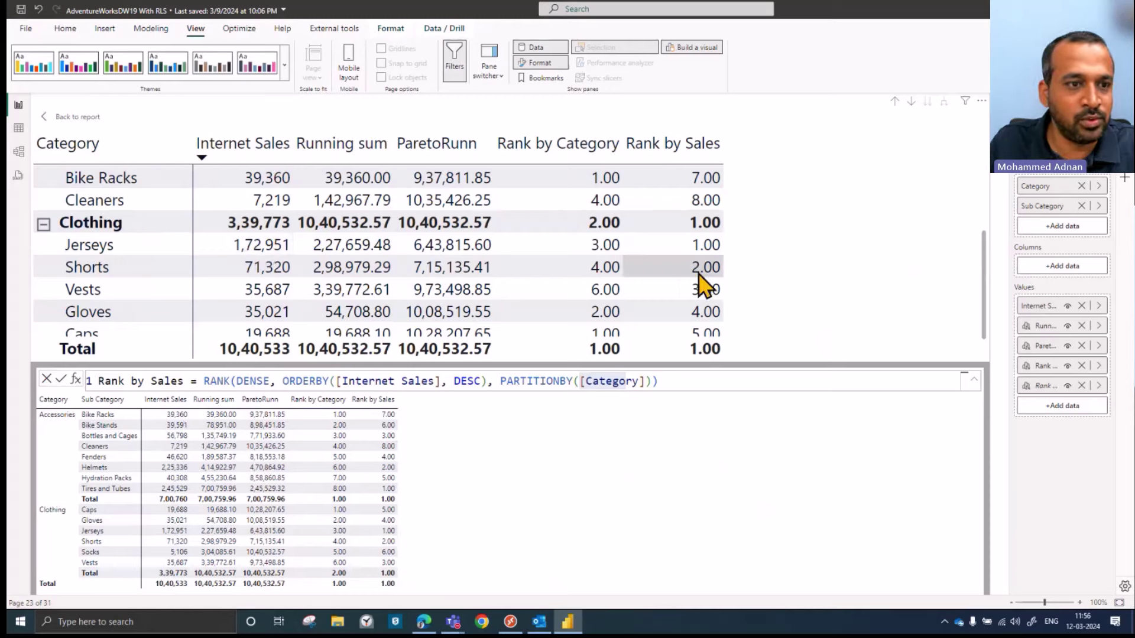
pyautogui.scroll(-1, 709, 301)
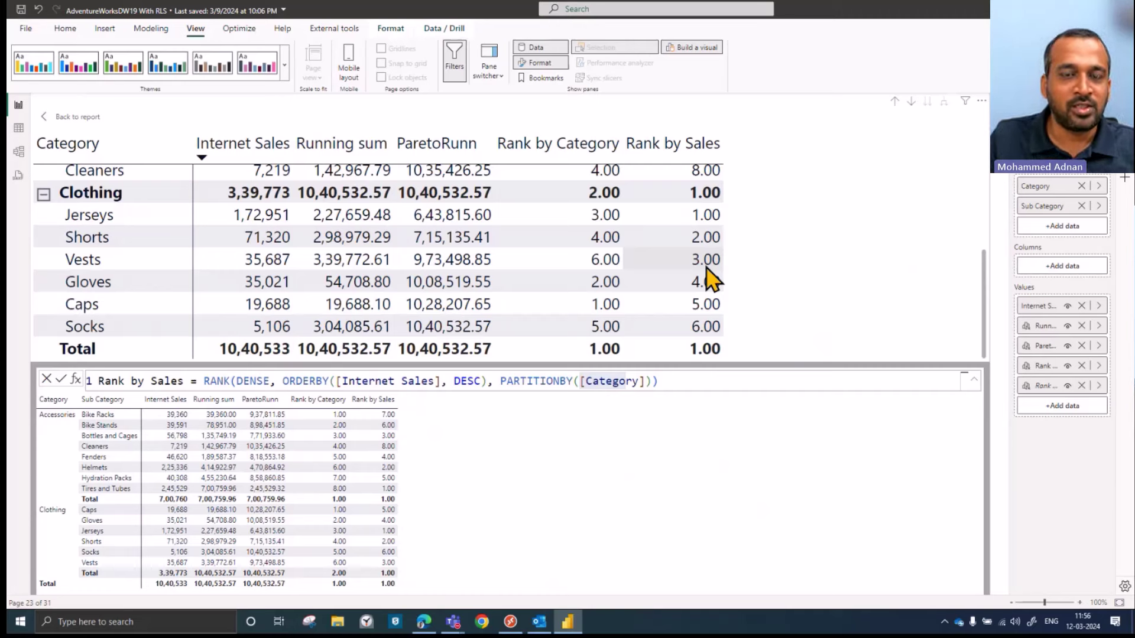
pyautogui.scroll(1, 711, 281)
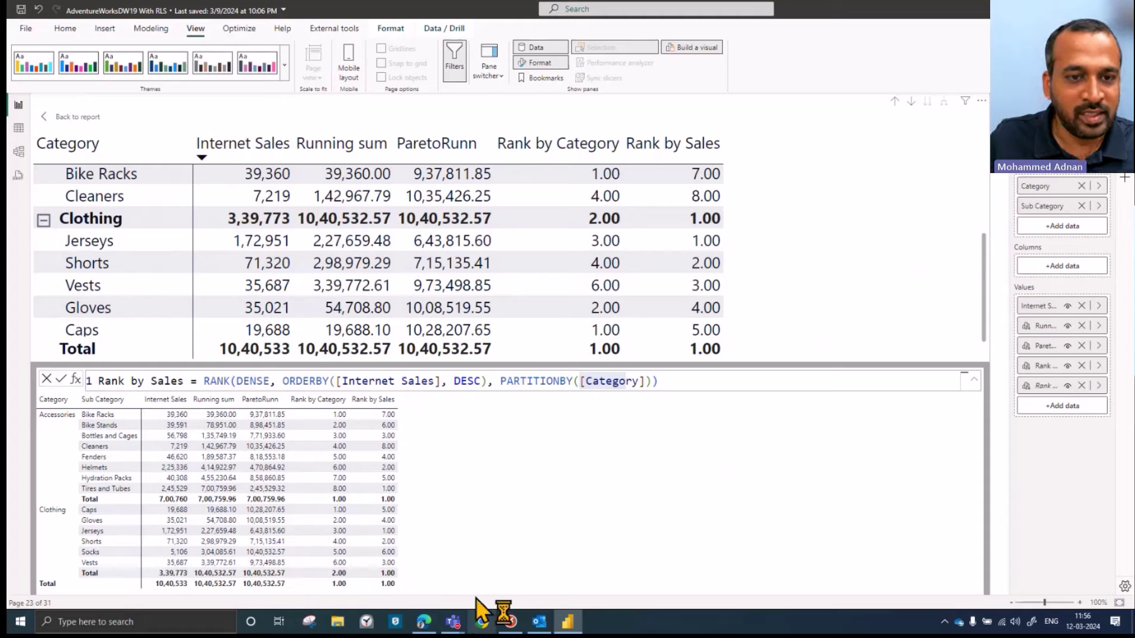
# Switch to the browser, read the parameter definitions on the RANK function documentation page, and return to Power BI.
pyautogui.click(424, 621)
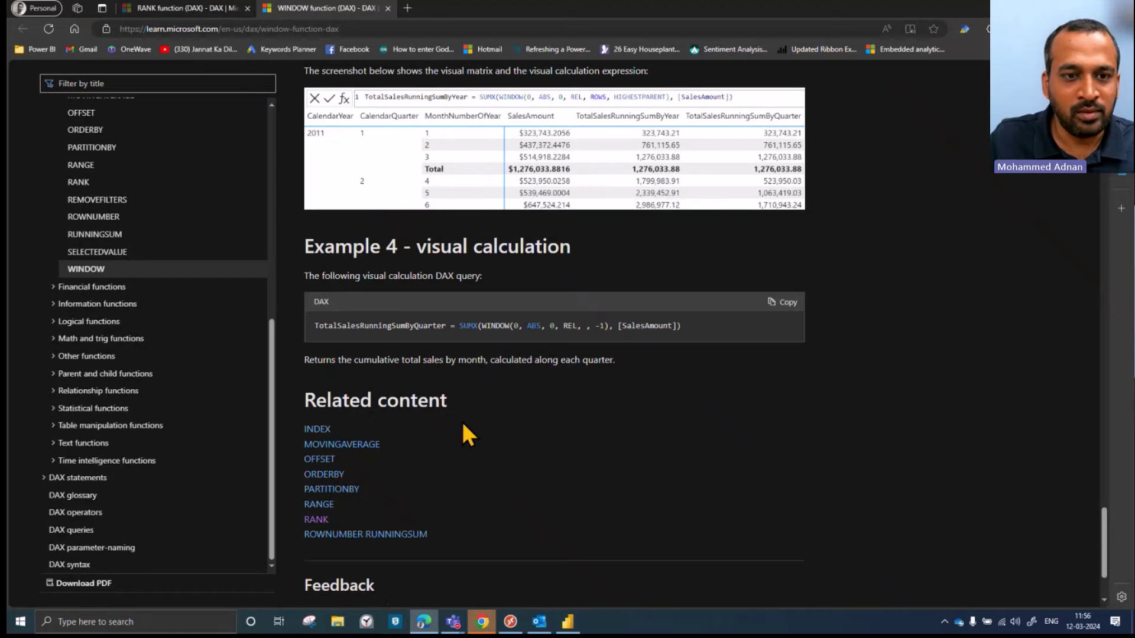
pyautogui.hotkey('alt', 'Left')
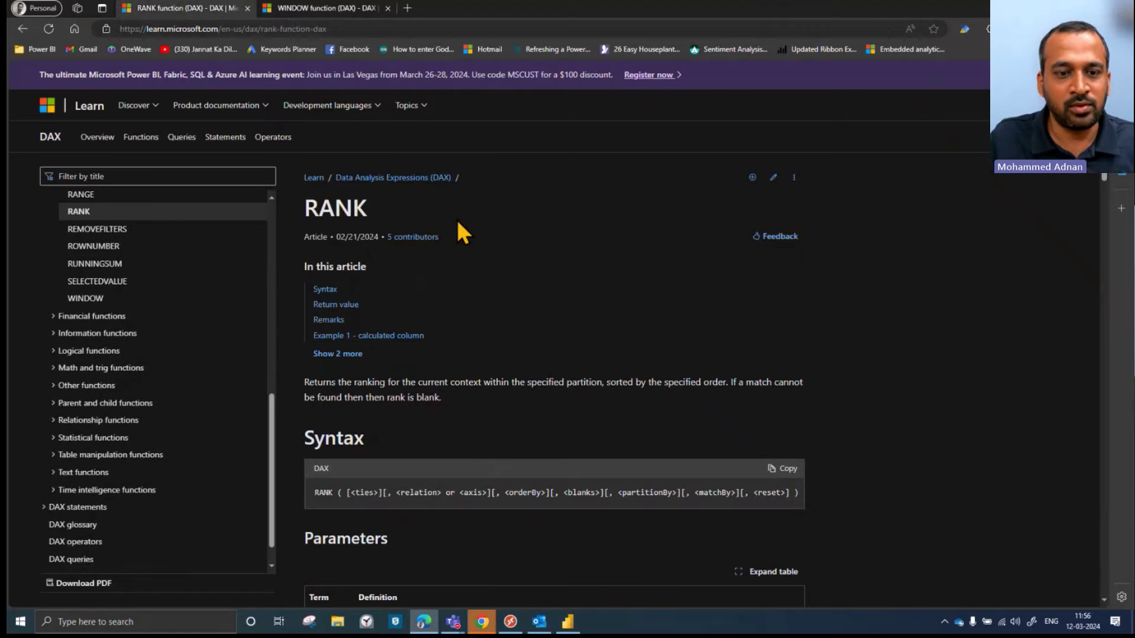
pyautogui.scroll(-6, 458, 224)
pyautogui.moveTo(375, 331); pyautogui.dragTo(579, 330)
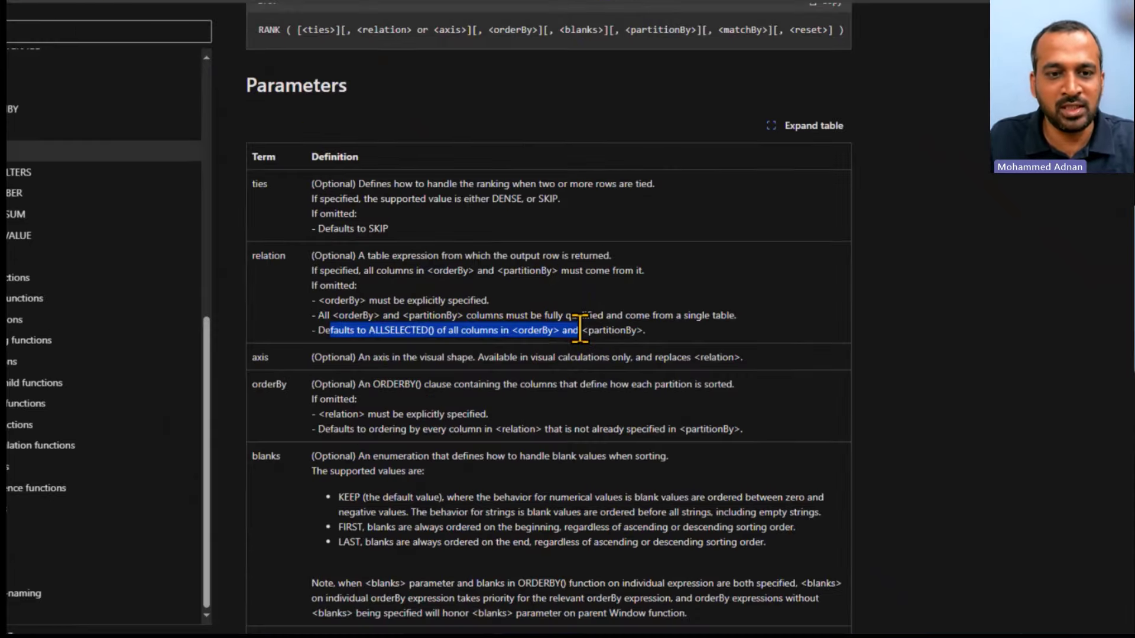
pyautogui.click(380, 327)
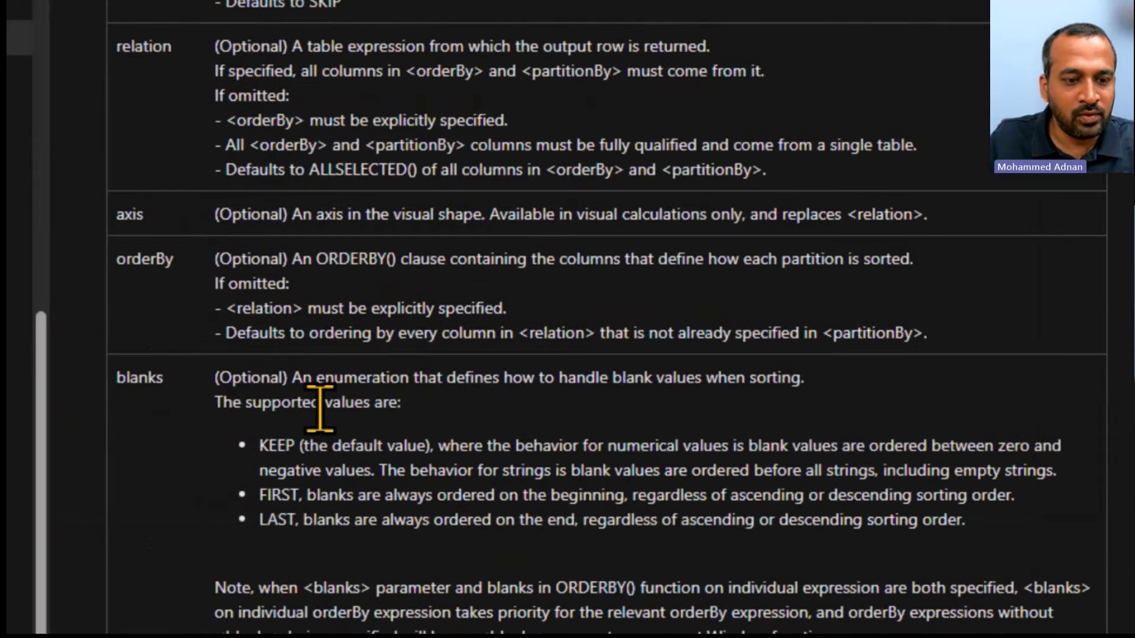
pyautogui.scroll(-3, 320, 408)
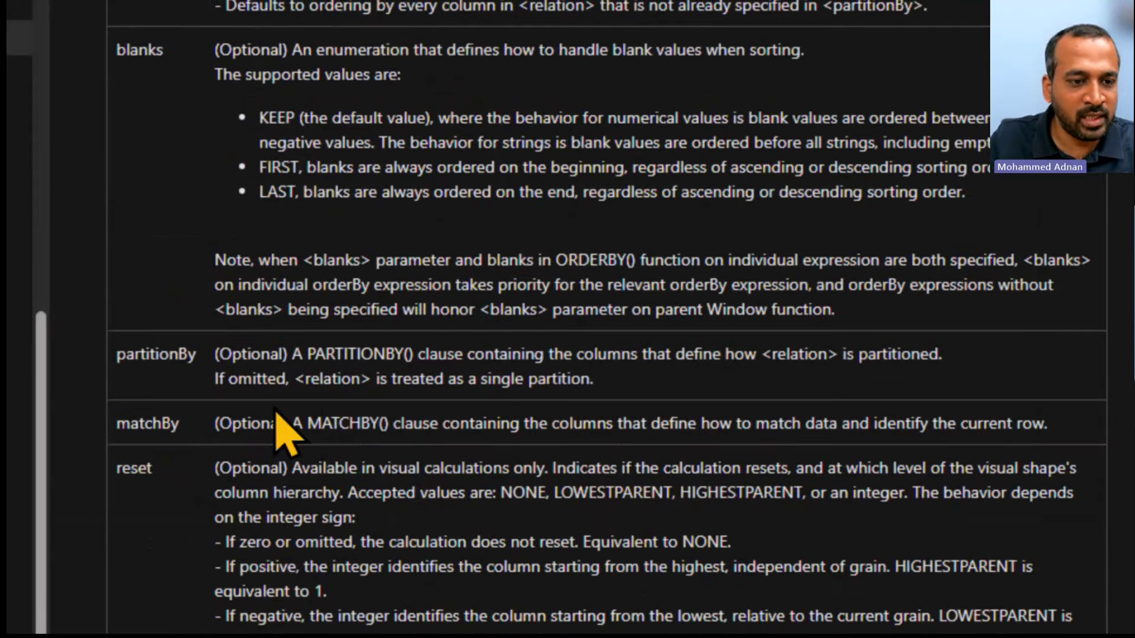
pyautogui.scroll(-3, 277, 414)
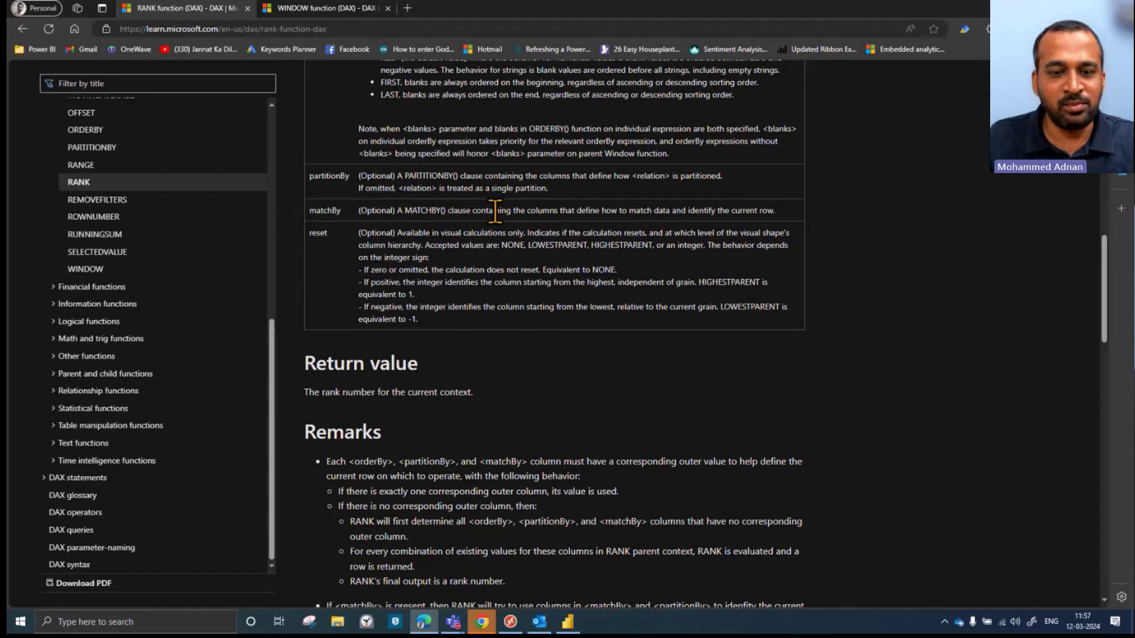
pyautogui.click(568, 622)
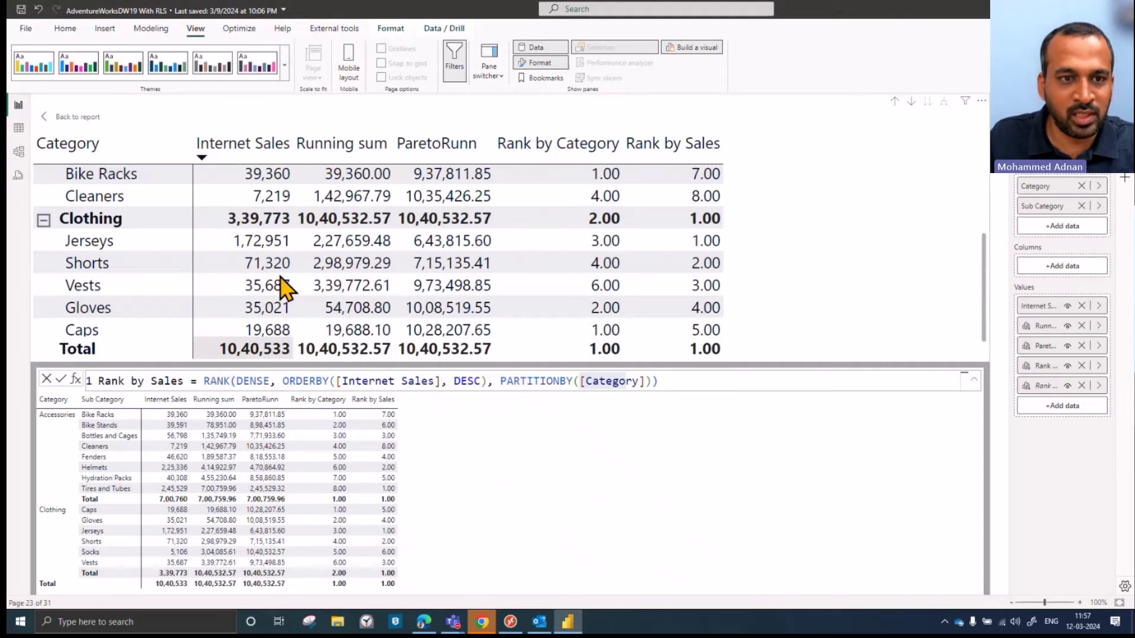